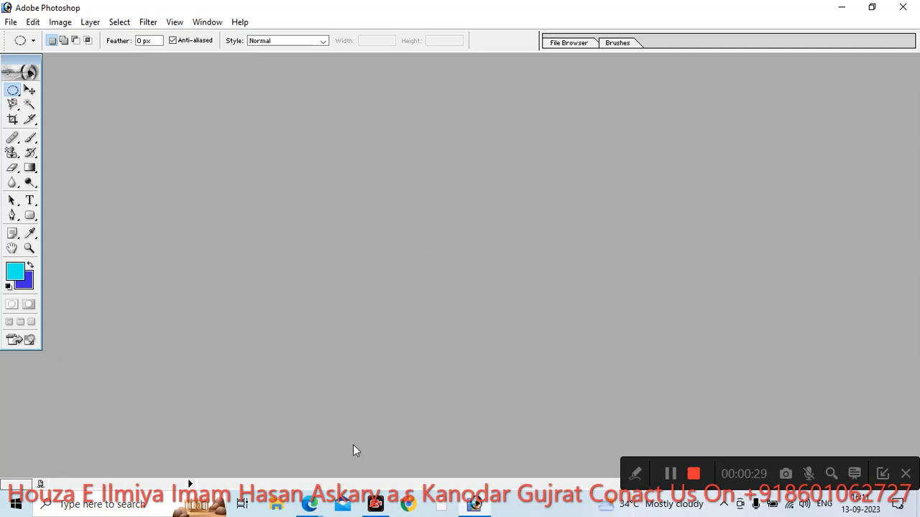
# - Switch to the Edge browser and open a new tab to start a web search for eye pictures
pyautogui.click(310, 503)
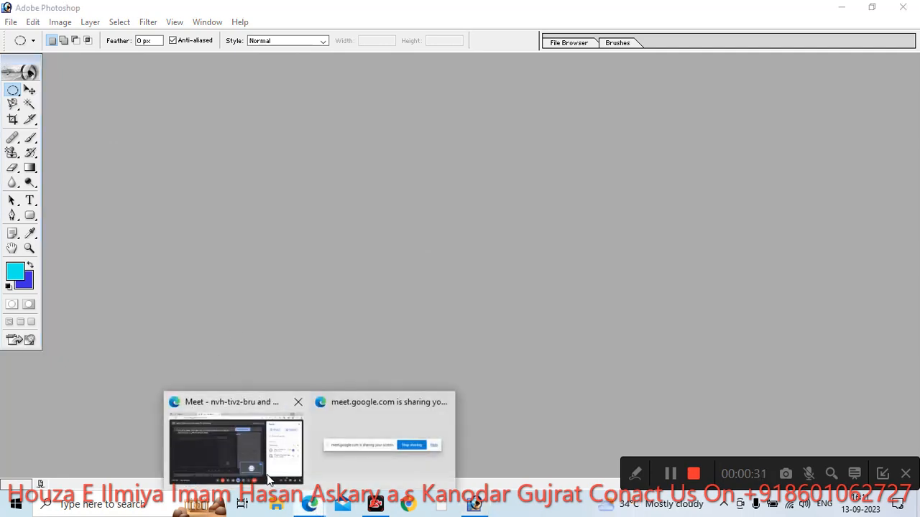
pyautogui.click(252, 444)
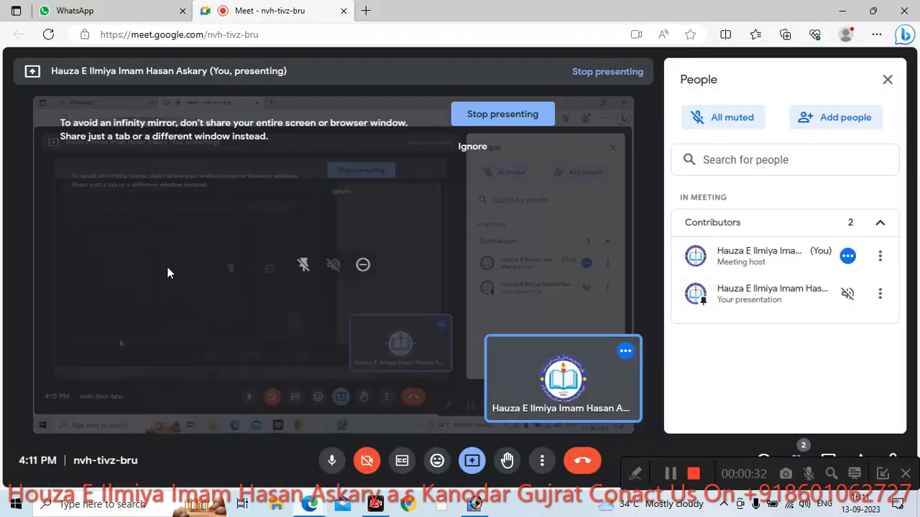
pyautogui.click(366, 11)
pyautogui.click(356, 102)
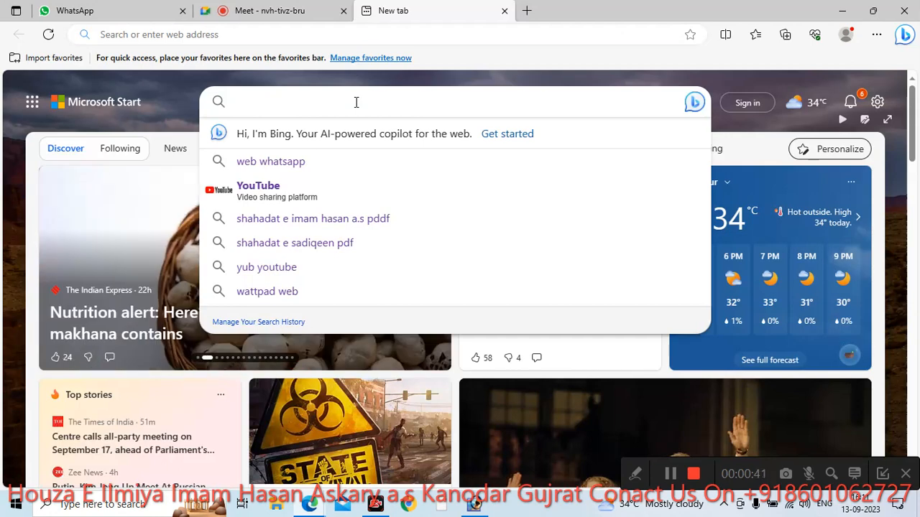
pyautogui.write('ey')
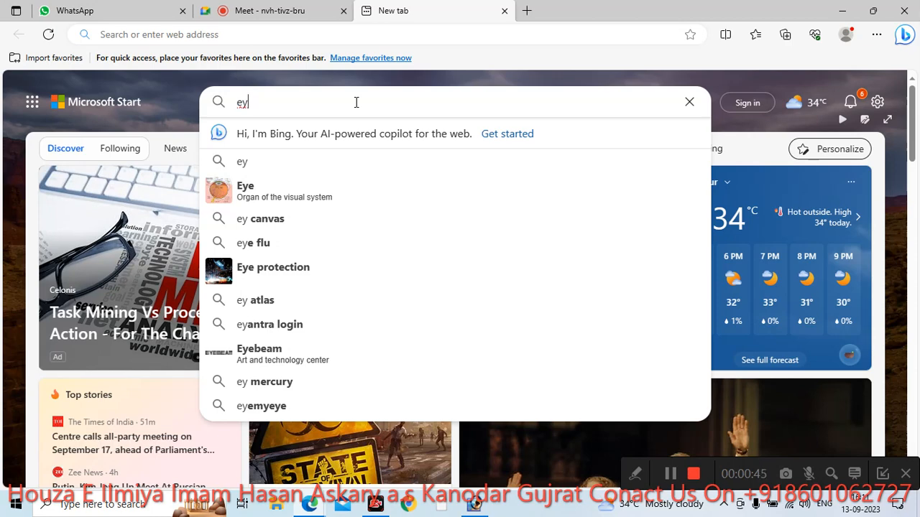
# - Admit the waiting participant to the Google Meet call, and return to the new browser tab
pyautogui.click(245, 10)
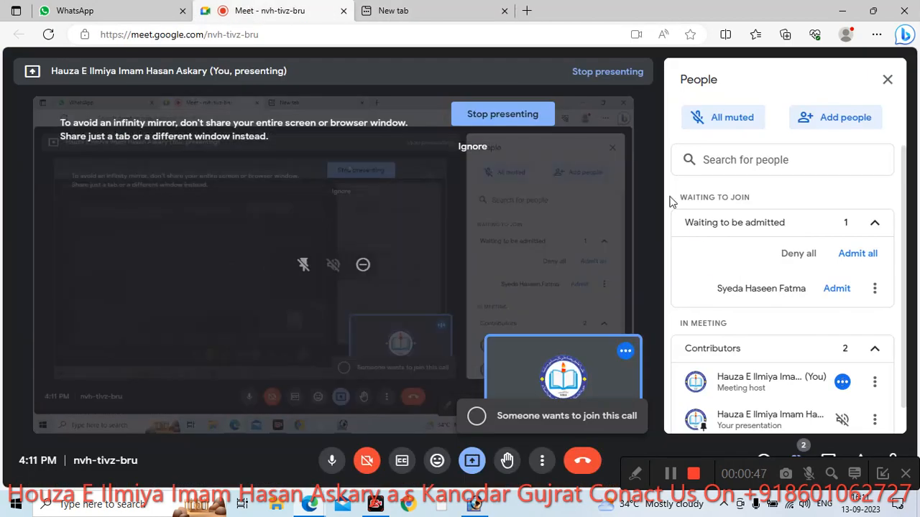
pyautogui.click(837, 290)
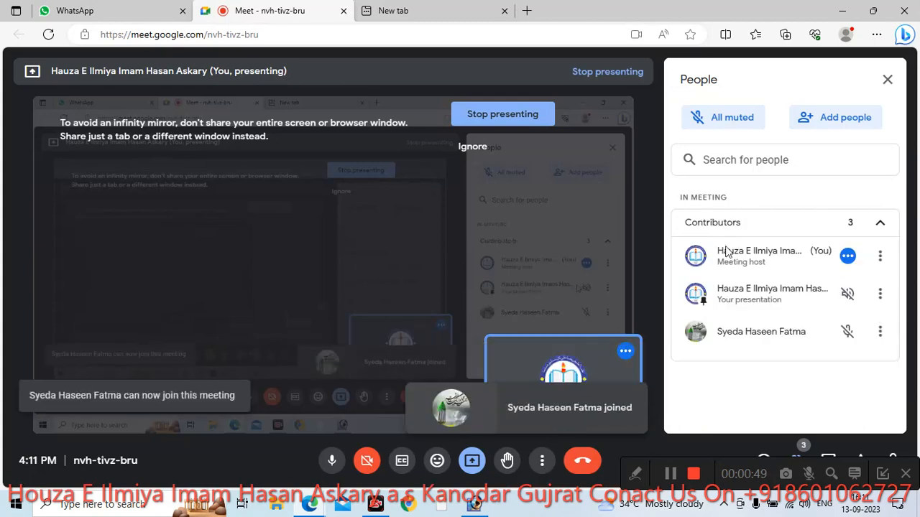
pyautogui.click(393, 11)
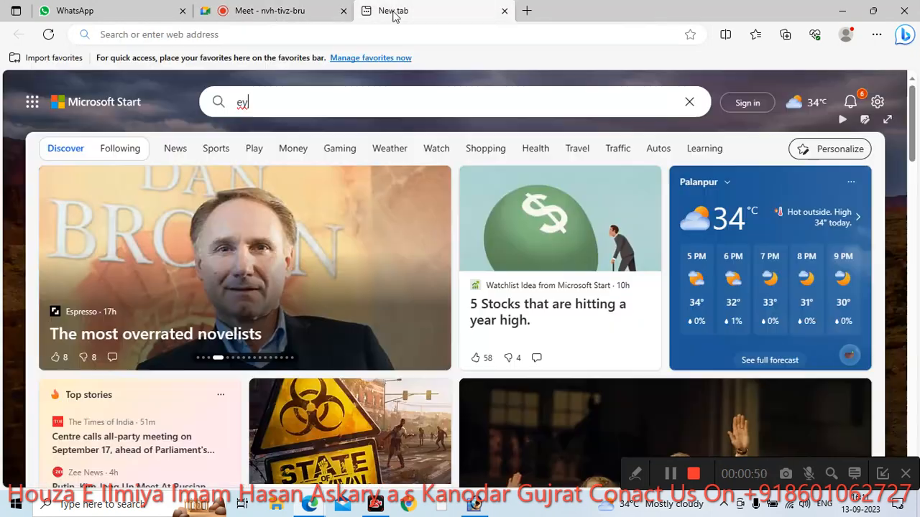
# - Replace the partial search text with "eyes pics" and run the web search
pyautogui.click(288, 103)
pyautogui.press('BackSpace')
pyautogui.press('BackSpace')
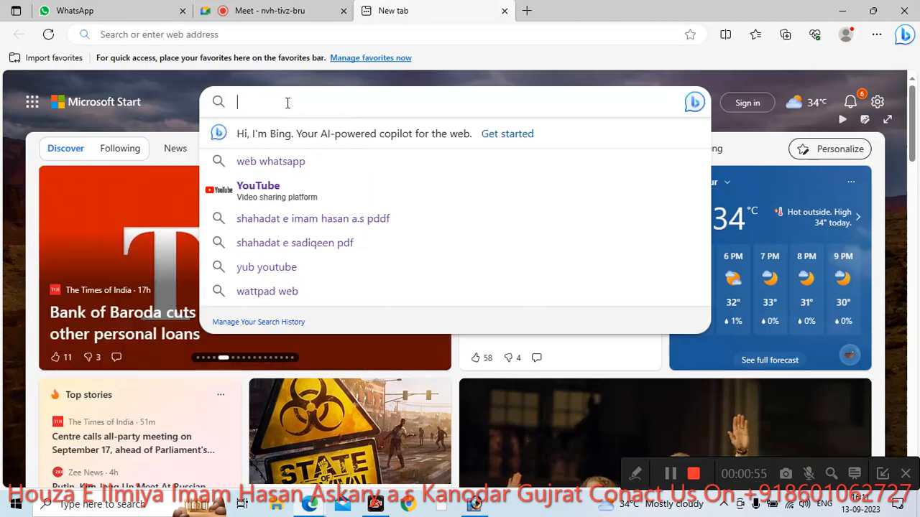
pyautogui.write('eyes ')
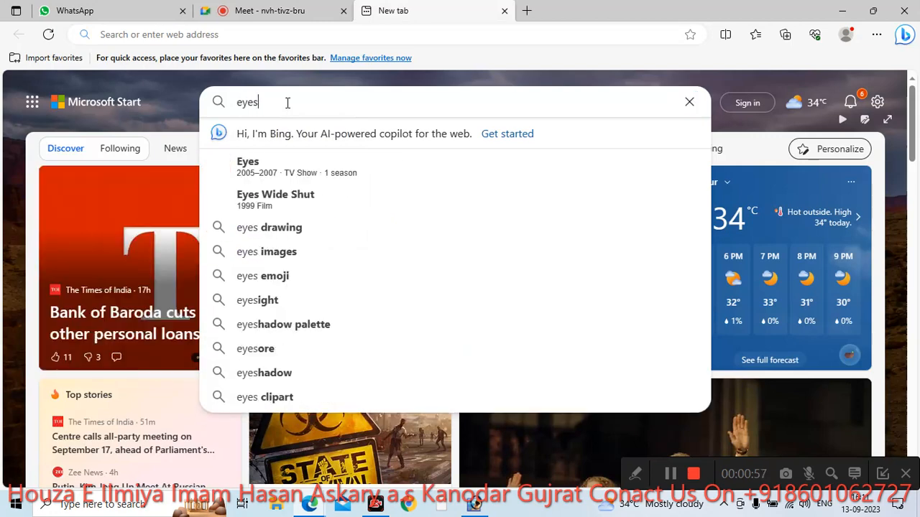
pyautogui.write('p')
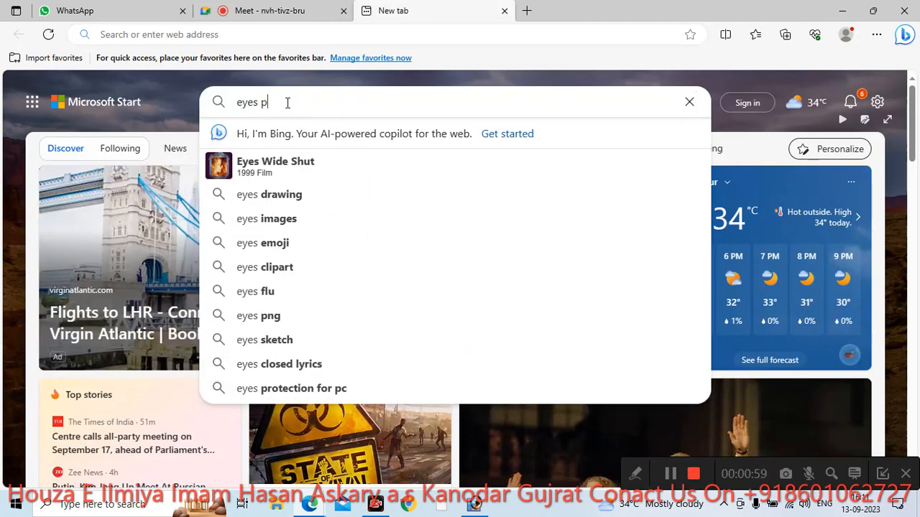
pyautogui.write('ics')
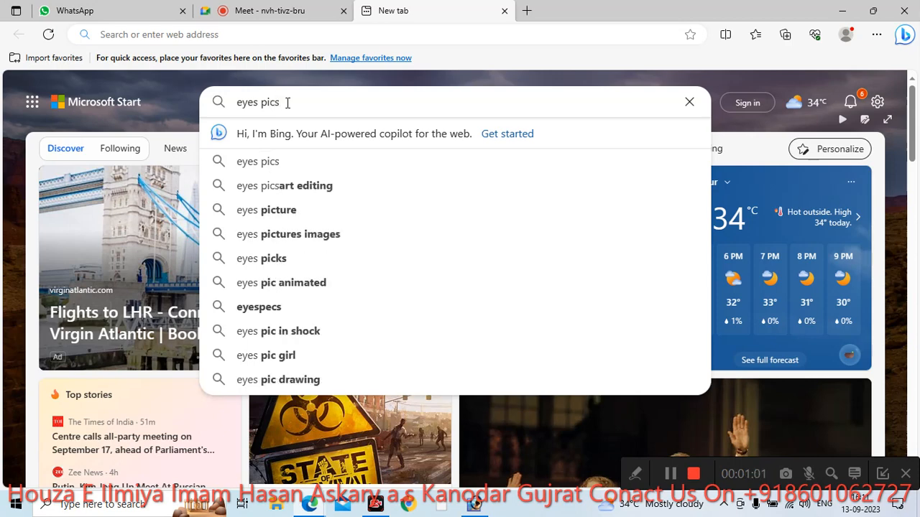
pyautogui.press('Return')
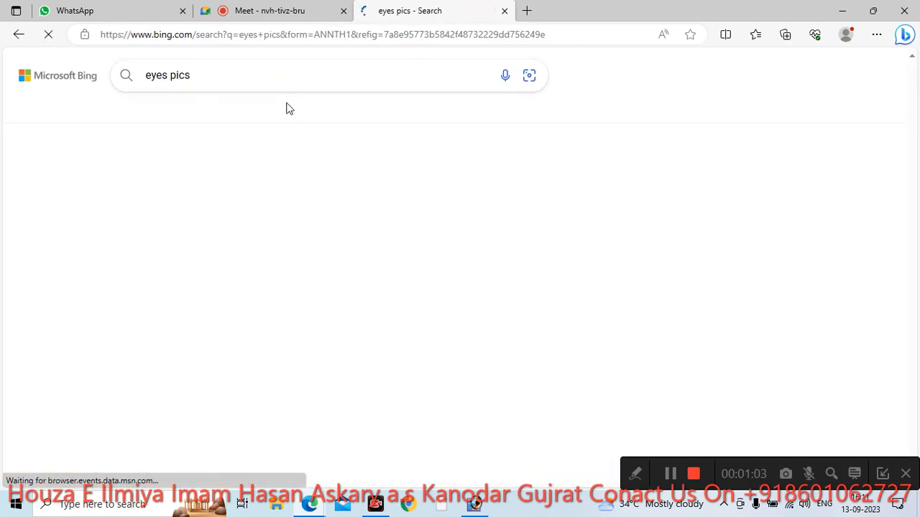
# - Look through the "eyes pics" web results and open the image results for the same search
pyautogui.scroll(-8, 450, 278)
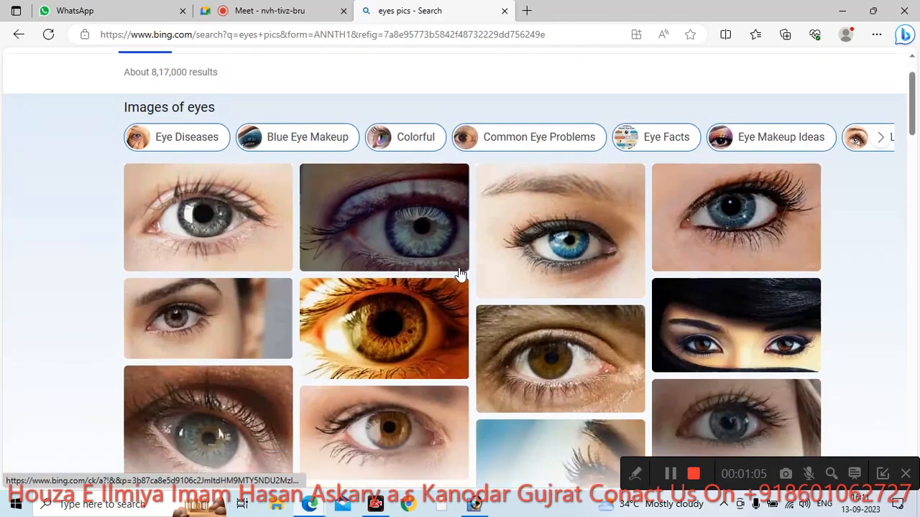
pyautogui.scroll(-10, 450, 278)
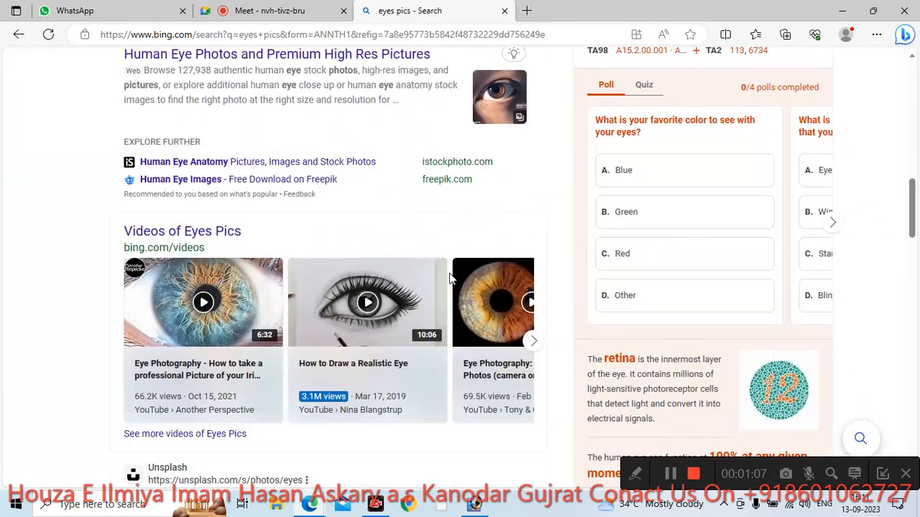
pyautogui.scroll(-5, 449, 273)
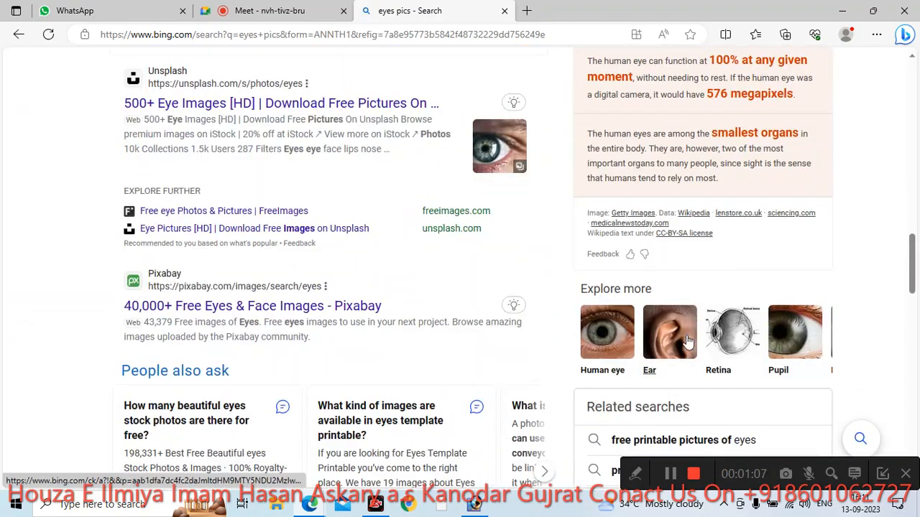
pyautogui.scroll(7, 400, 161)
pyautogui.scroll(15, 398, 163)
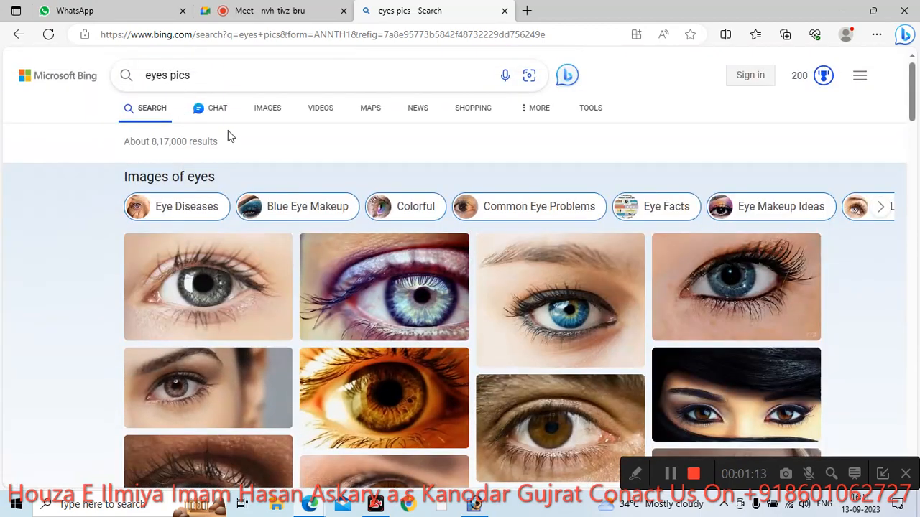
pyautogui.click(268, 109)
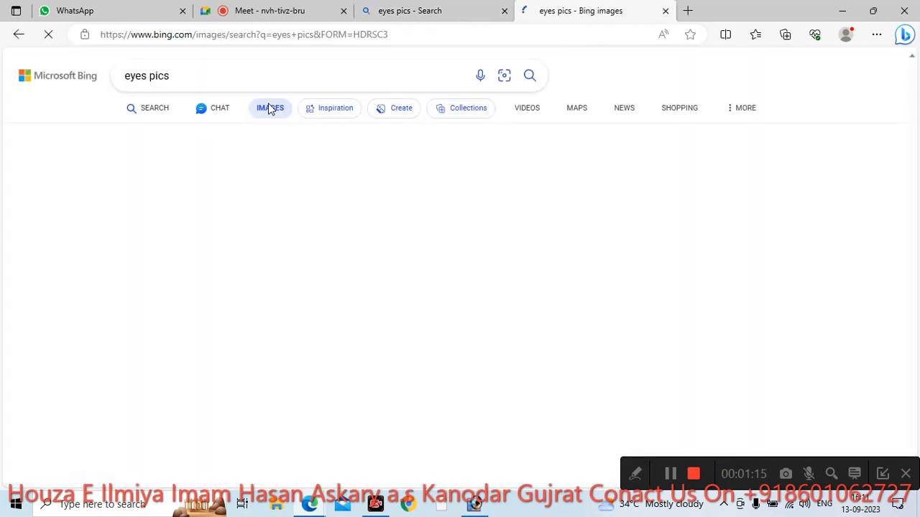
pyautogui.scroll(-3, 424, 281)
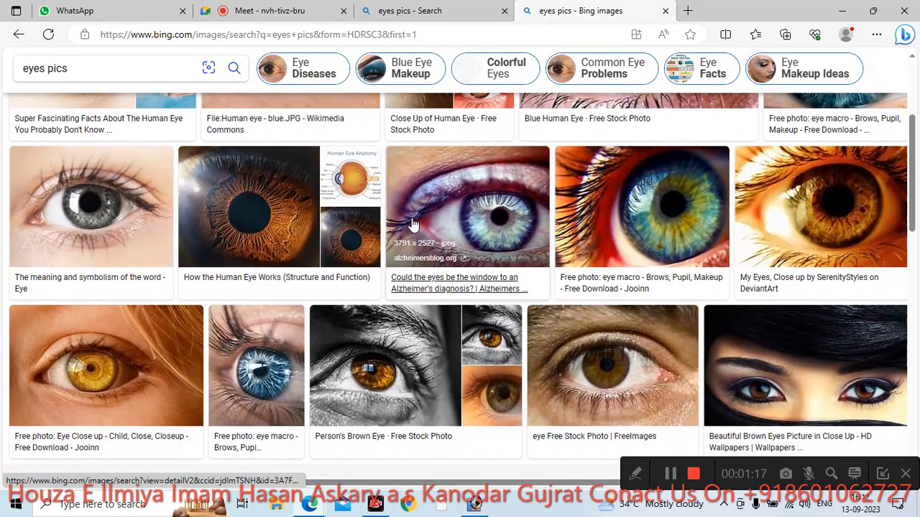
# - Change the image search to "two eyes picture"
pyautogui.scroll(3, 467, 276)
pyautogui.click(119, 77)
pyautogui.write('two')
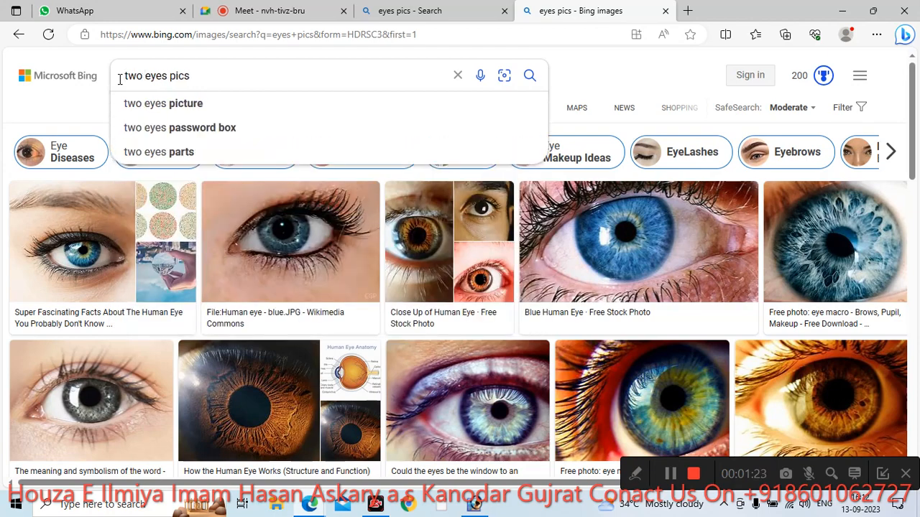
pyautogui.click(163, 107)
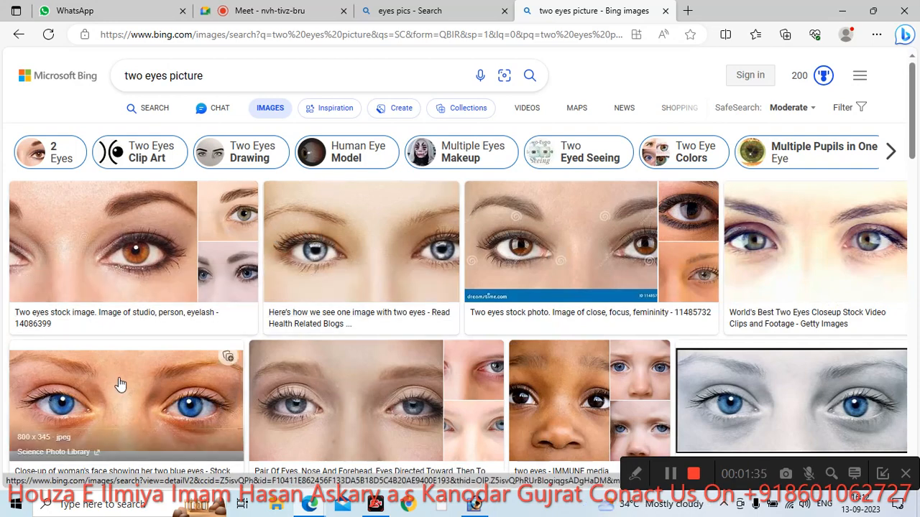
# - Save the close-up image of the woman's two blue eyes as download.jpg and open it in Photoshop
pyautogui.scroll(-1, 129, 402)
pyautogui.rightClick(134, 331)
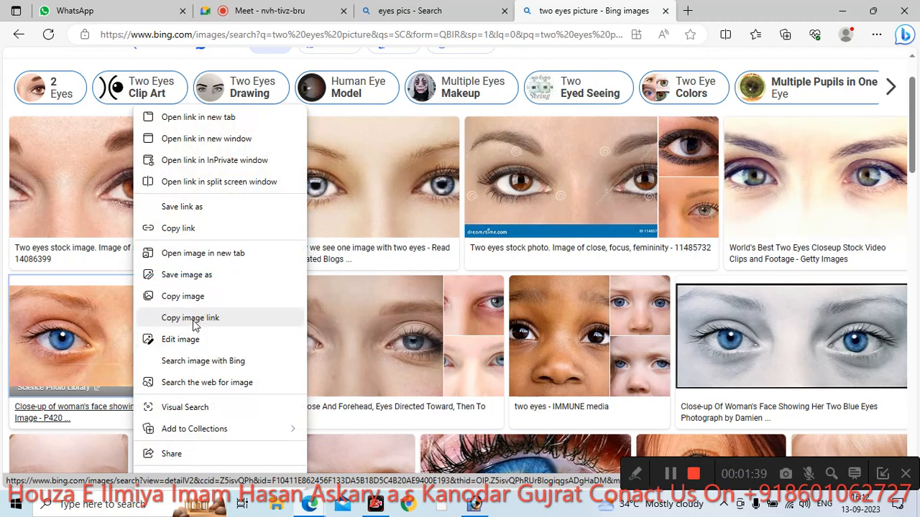
pyautogui.click(195, 279)
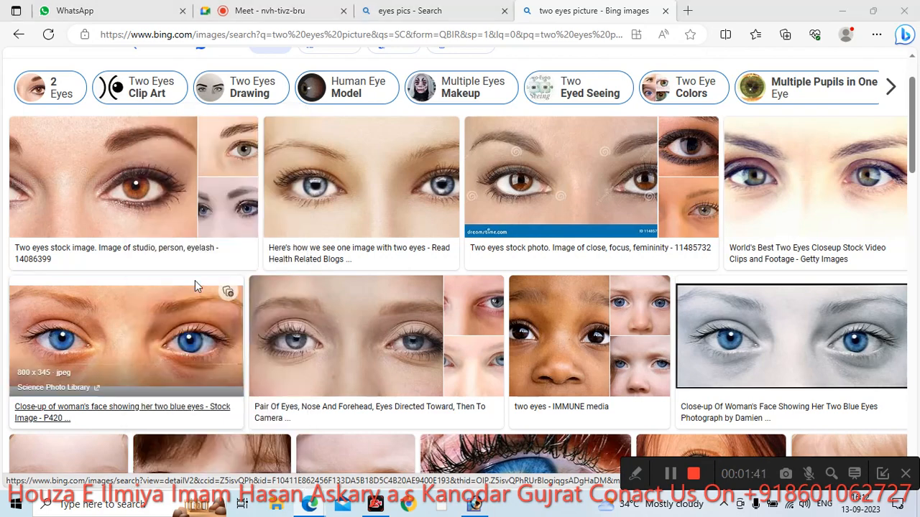
pyautogui.click(316, 302)
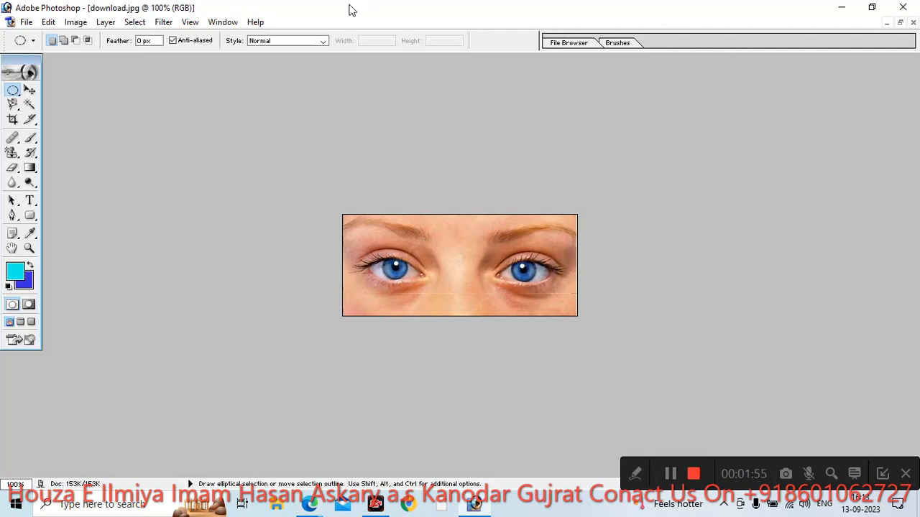
# - Select the blue iris of the eye on the photo's left half with the Polygonal Lasso, using 0 px feather
pyautogui.click(29, 247)
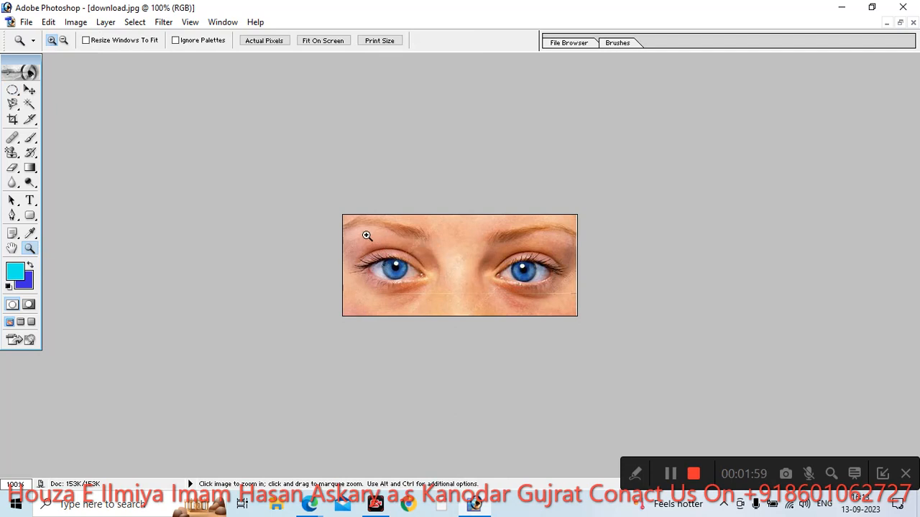
pyautogui.moveTo(348, 225); pyautogui.dragTo(577, 313)
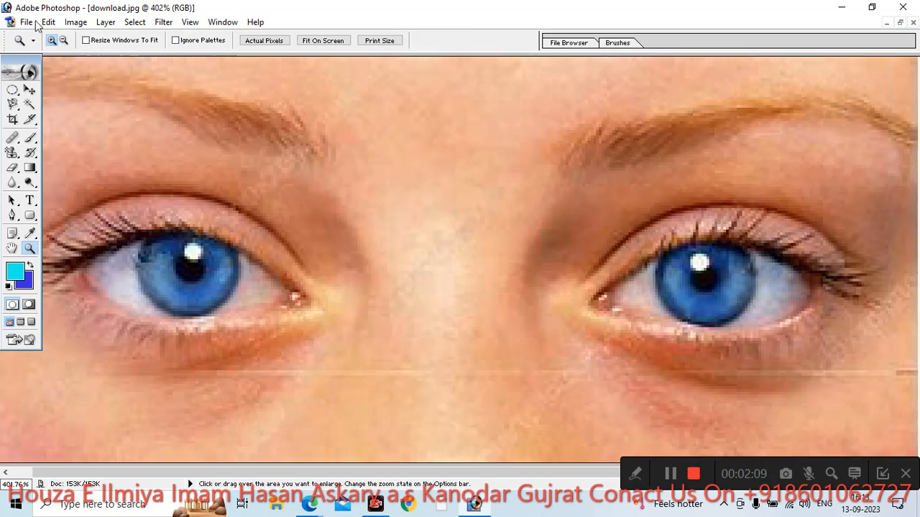
pyautogui.click(20, 114)
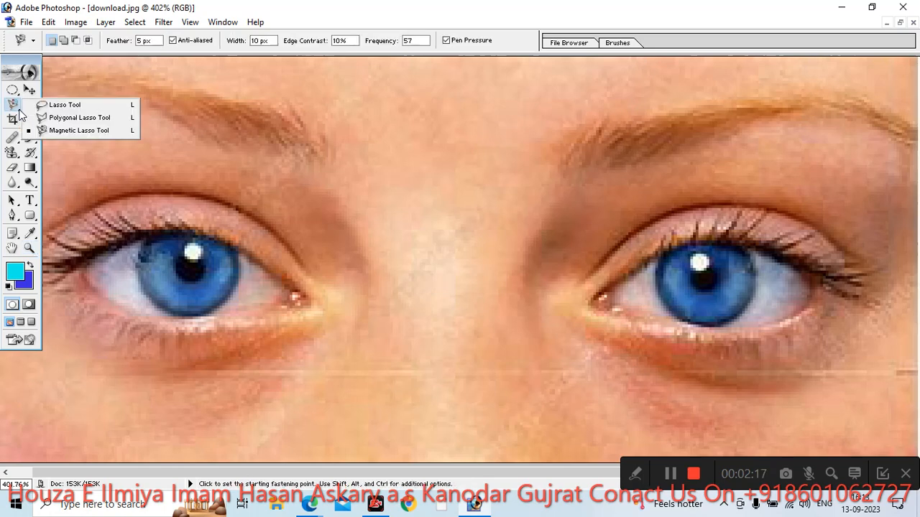
pyautogui.click(74, 119)
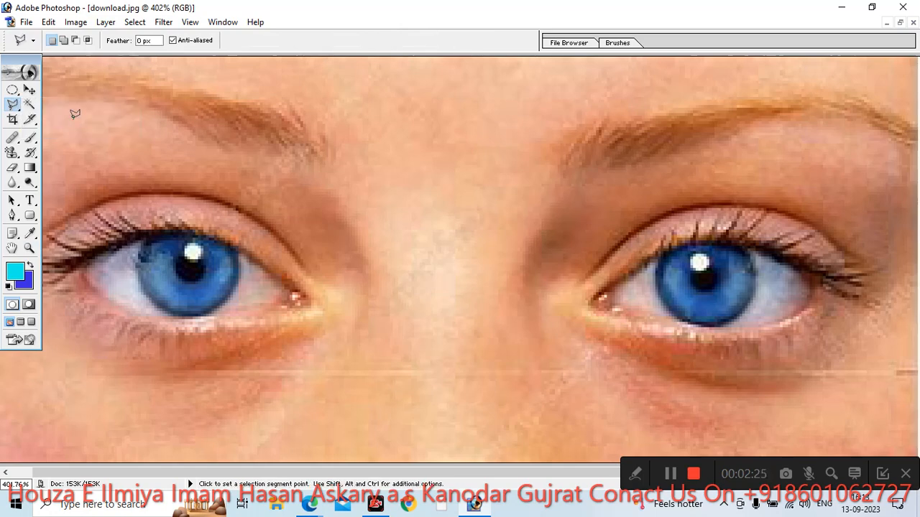
pyautogui.click(143, 241)
pyautogui.click(139, 282)
pyautogui.click(146, 296)
pyautogui.click(157, 310)
pyautogui.click(169, 315)
pyautogui.click(185, 315)
# - Open Channel Mixer for the selected iris and set the Green output channel's Red, Green and Blue sources to +200% with Constant +24%
pyautogui.click(74, 26)
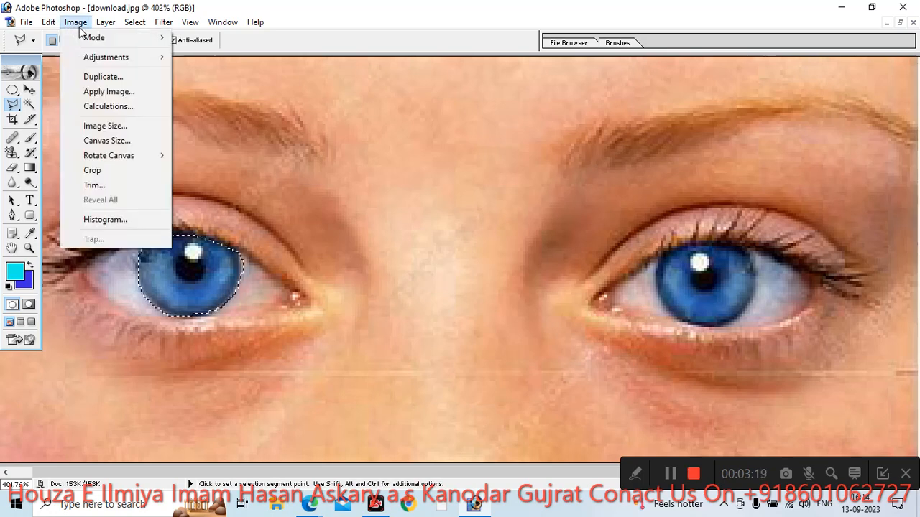
pyautogui.moveTo(93, 57)
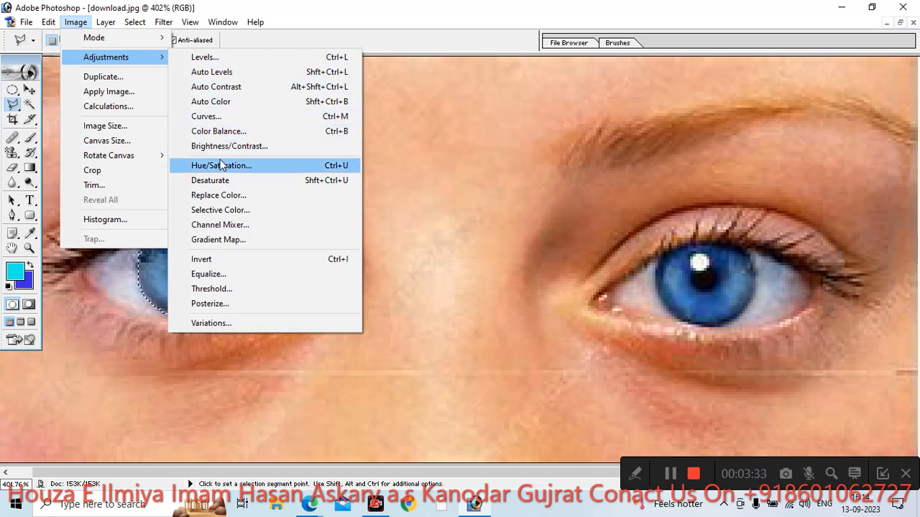
pyautogui.click(245, 228)
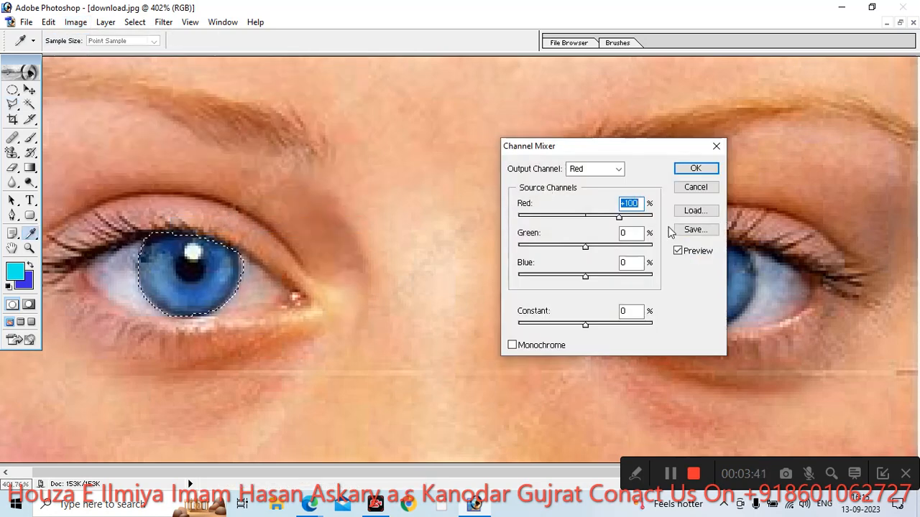
pyautogui.click(615, 168)
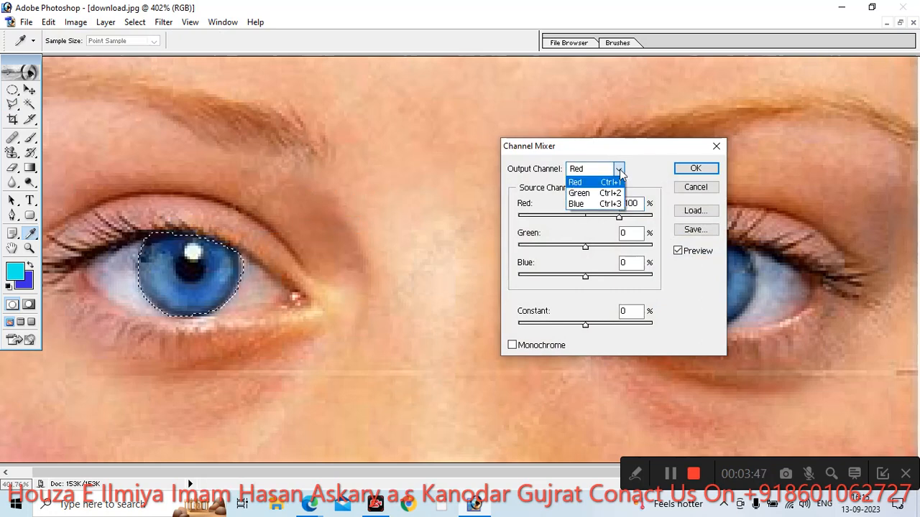
pyautogui.click(586, 194)
pyautogui.moveTo(586, 217); pyautogui.dragTo(644, 247)
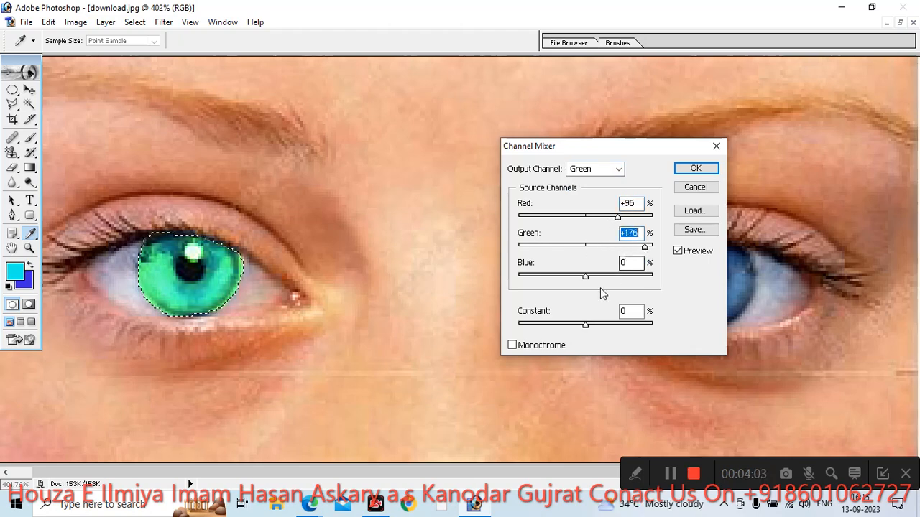
pyautogui.moveTo(585, 325); pyautogui.dragTo(592, 329)
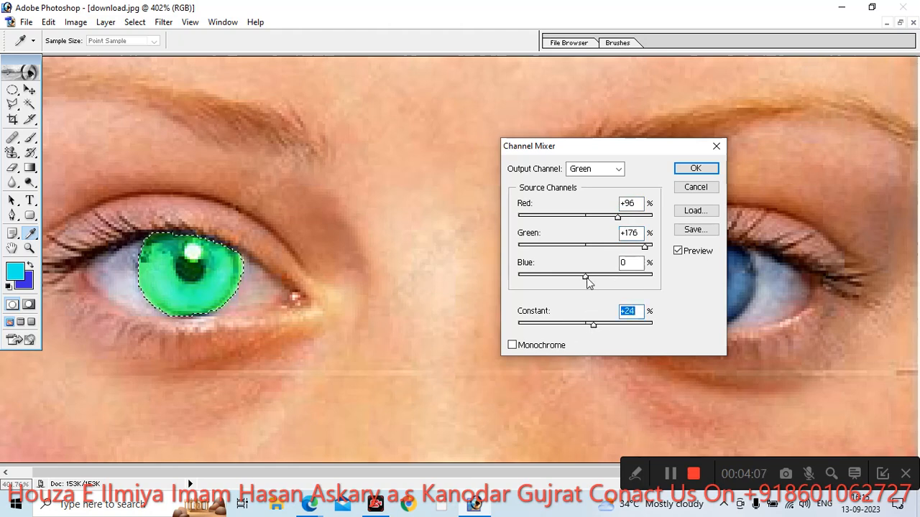
pyautogui.moveTo(585, 277); pyautogui.dragTo(661, 291)
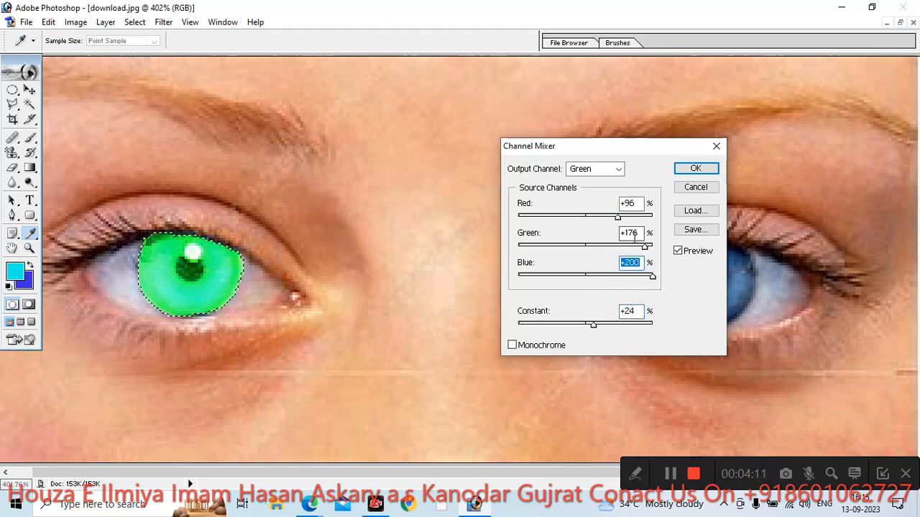
pyautogui.moveTo(645, 247); pyautogui.dragTo(657, 249)
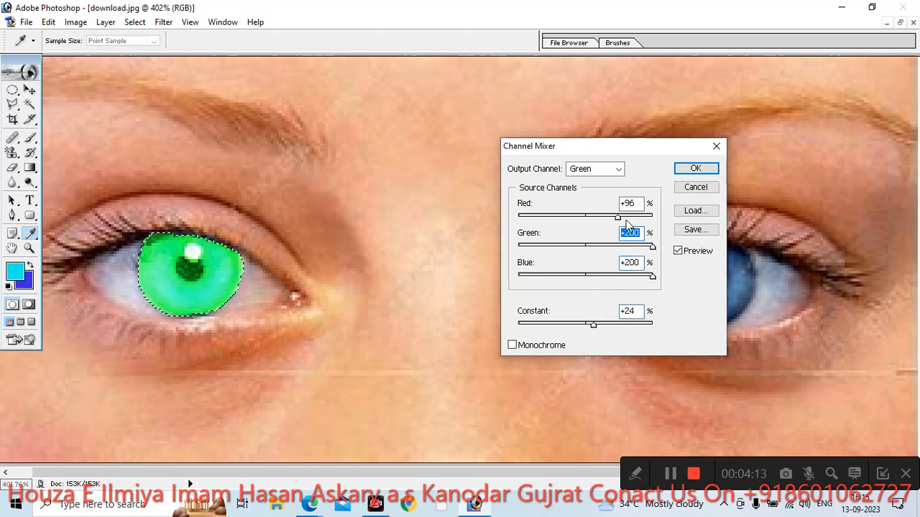
pyautogui.moveTo(619, 217); pyautogui.dragTo(659, 221)
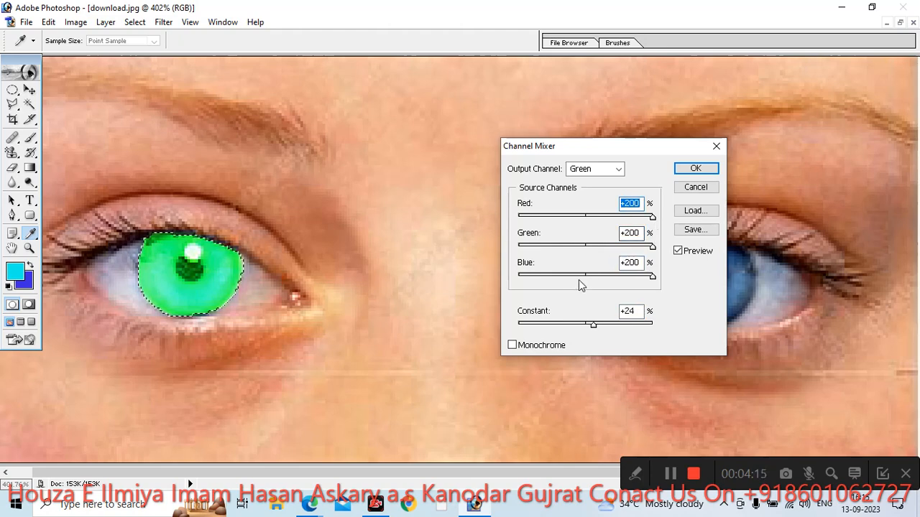
# - Lower the Green output channel's Constant to -10% and apply the Channel Mixer to the selected iris
pyautogui.moveTo(597, 325)
pyautogui.mouseDown()
pyautogui.moveTo(523, 327)
pyautogui.moveTo(582, 321)
pyautogui.mouseUp()
pyautogui.press('Return')
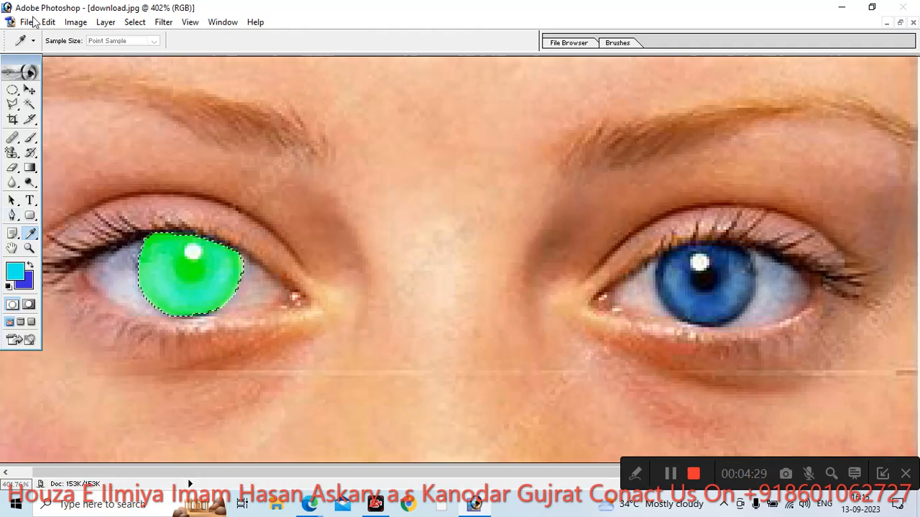
pyautogui.click(74, 22)
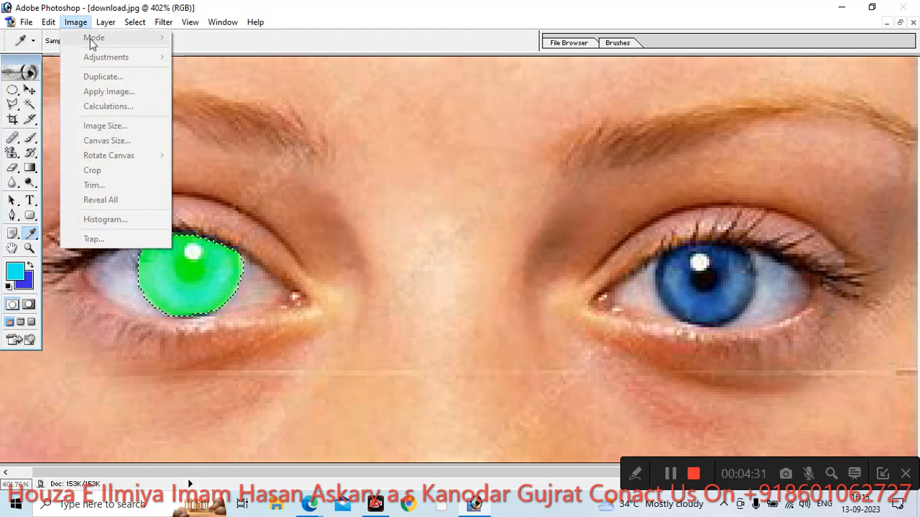
pyautogui.click(201, 273)
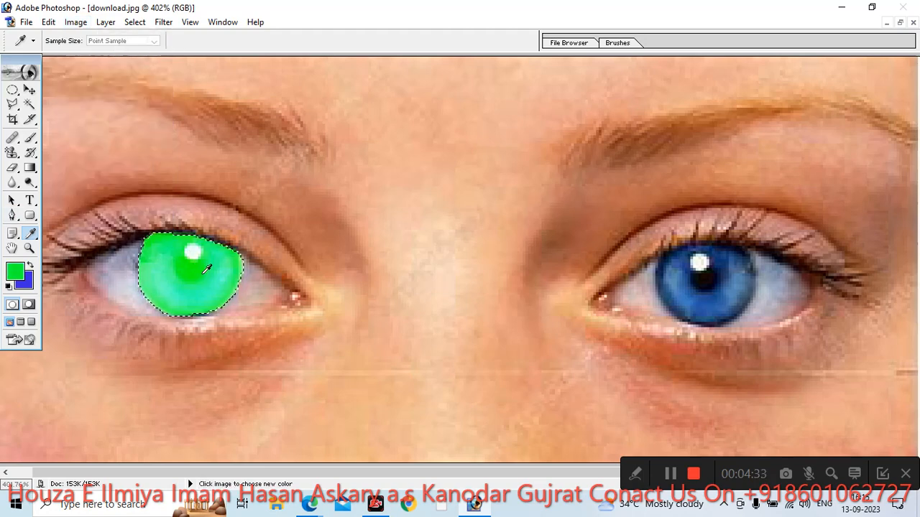
pyautogui.click(80, 26)
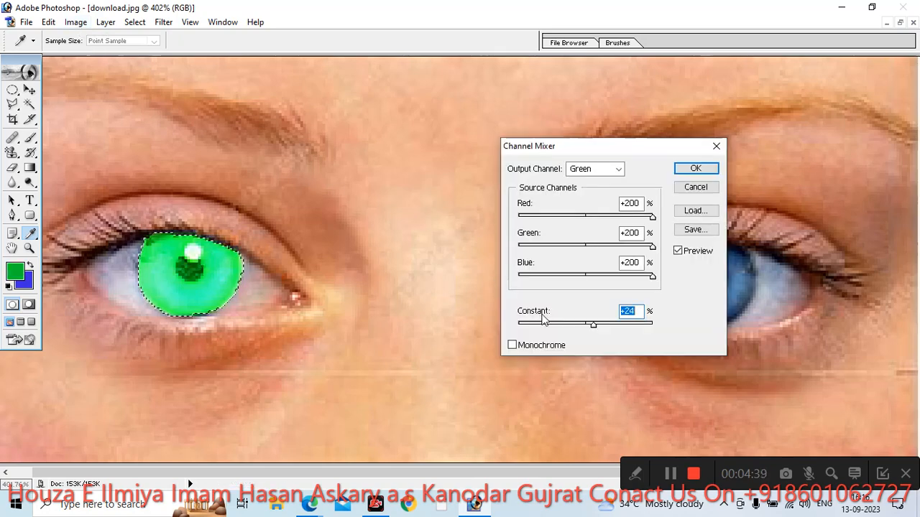
pyautogui.moveTo(590, 327); pyautogui.dragTo(583, 327)
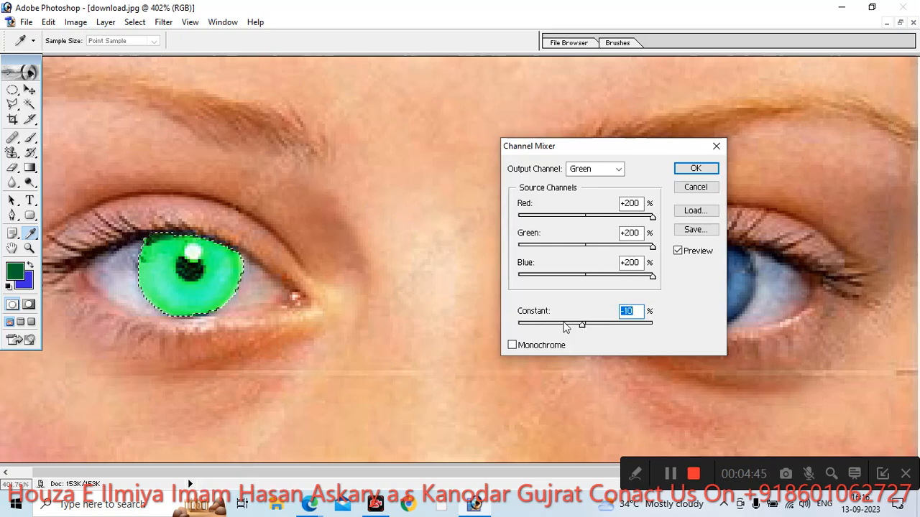
pyautogui.click(695, 169)
# - Deselect the green iris and select the blue iris on the photo's right half with the Polygonal Lasso, using 0 px feather
pyautogui.press('l')
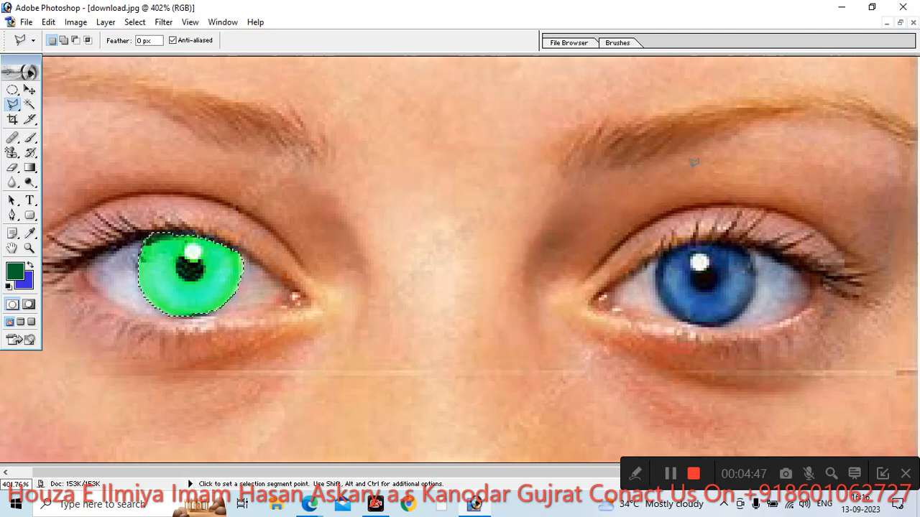
pyautogui.hotkey('ctrl', 'd')
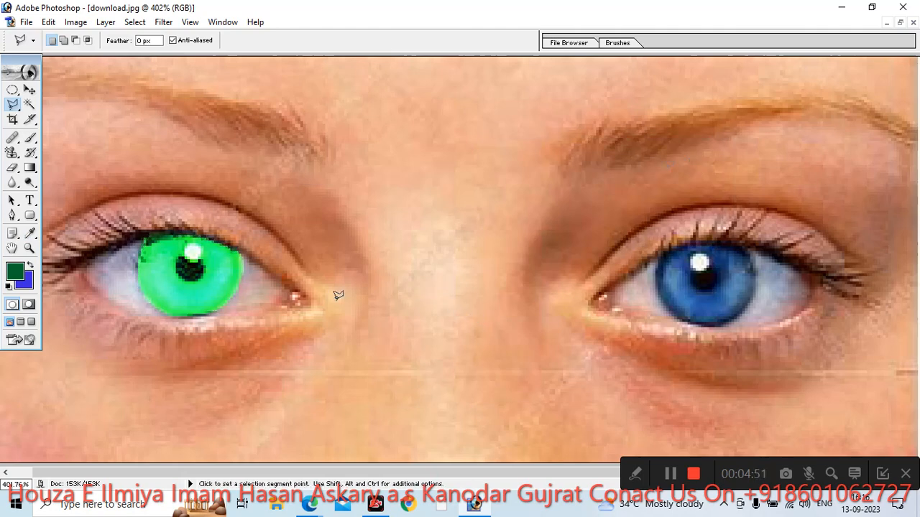
pyautogui.click(659, 270)
pyautogui.click(680, 319)
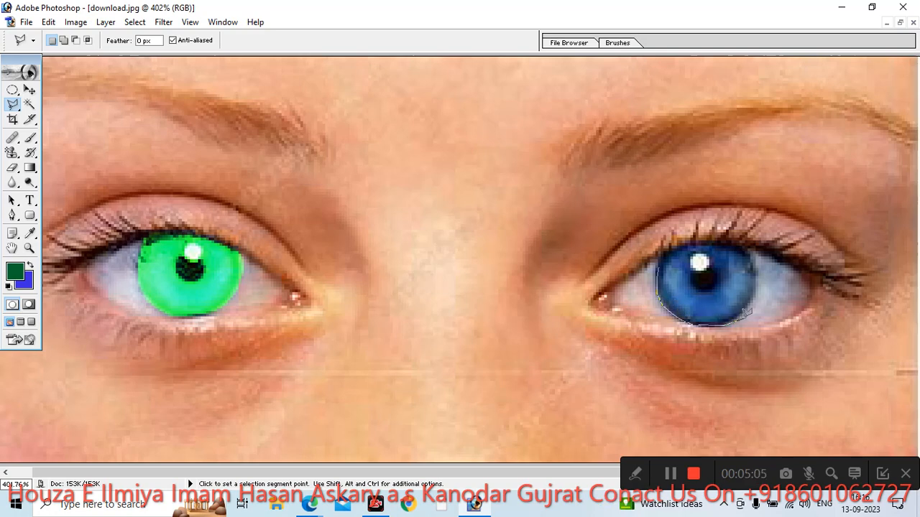
pyautogui.click(749, 309)
pyautogui.click(753, 296)
pyautogui.click(751, 254)
pyautogui.click(745, 247)
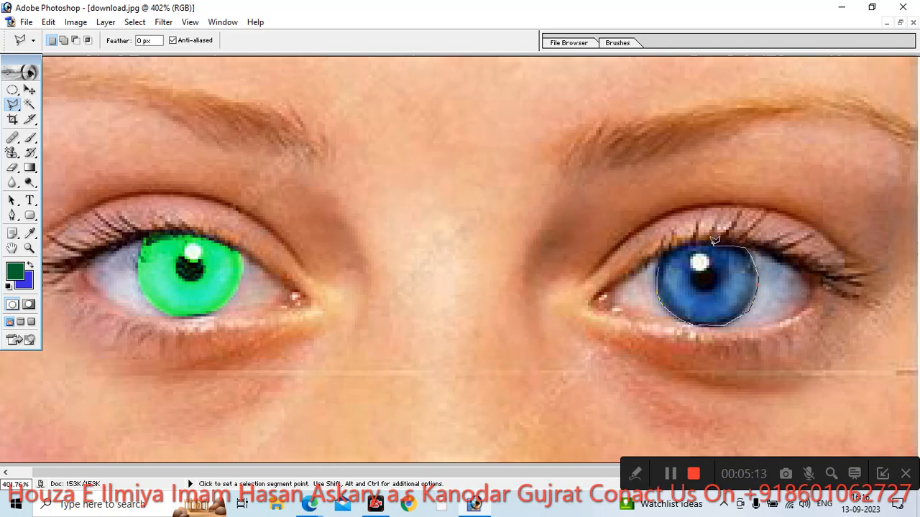
pyautogui.click(658, 265)
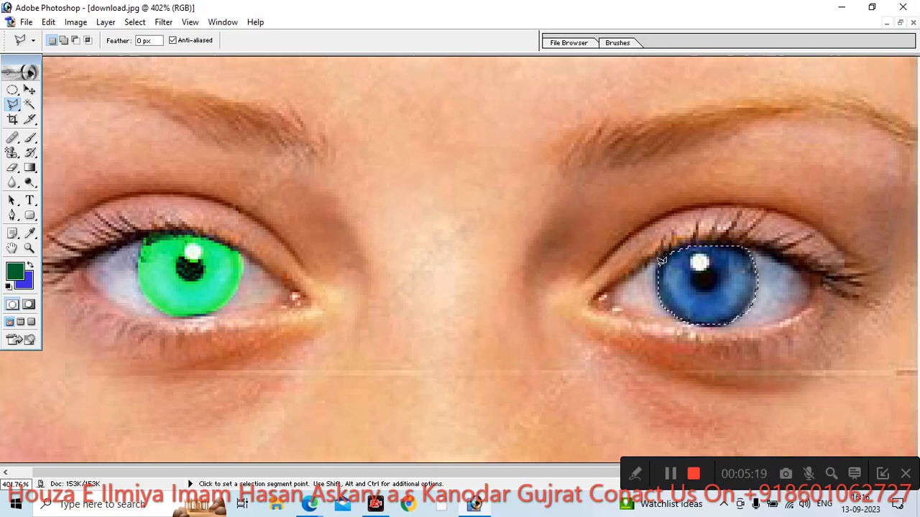
# - Open Channel Mixer for the second iris and set the Green output channel's Red, Green and Blue sources to +200%
pyautogui.click(77, 23)
pyautogui.moveTo(101, 56)
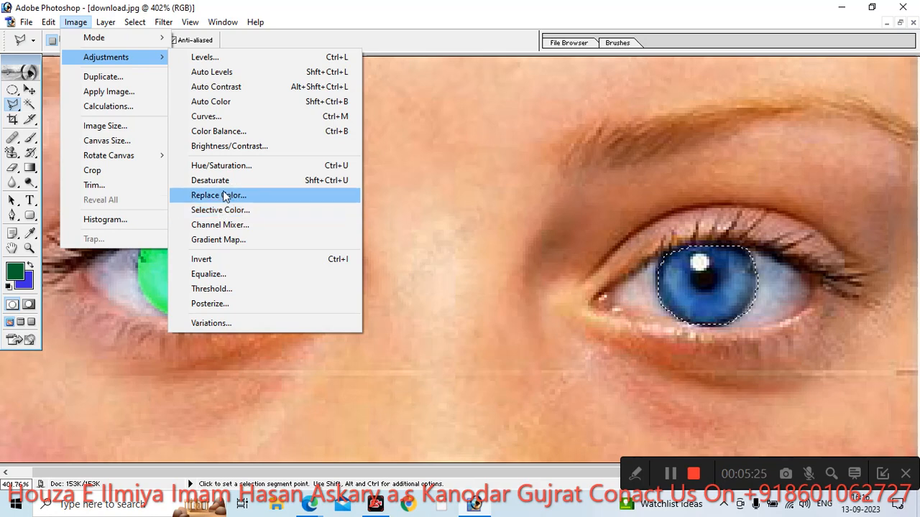
pyautogui.click(229, 225)
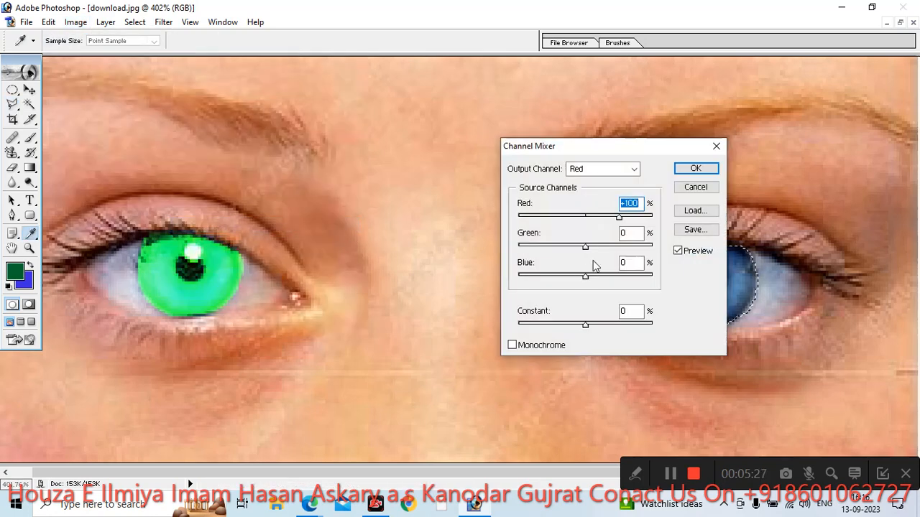
pyautogui.click(597, 170)
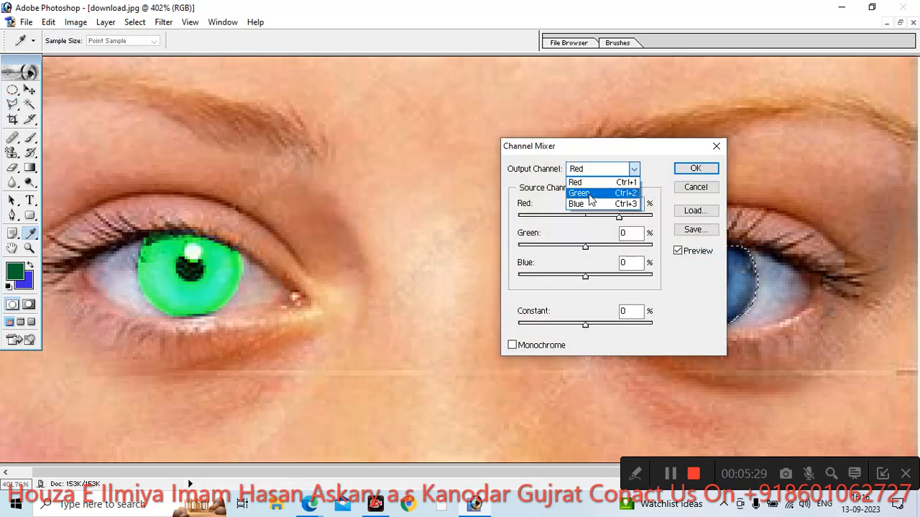
pyautogui.click(591, 191)
pyautogui.moveTo(586, 217); pyautogui.dragTo(663, 218)
pyautogui.moveTo(618, 248); pyautogui.dragTo(655, 249)
pyautogui.moveTo(585, 277); pyautogui.dragTo(659, 282)
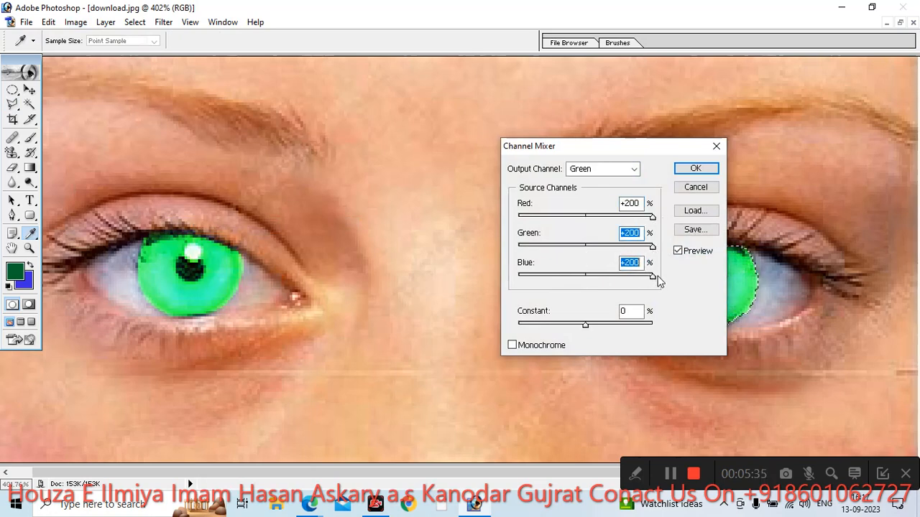
# - Uncover the second eye, set the Green output channel's Constant to -16% and apply the Channel Mixer
pyautogui.moveTo(623, 151); pyautogui.dragTo(472, 155)
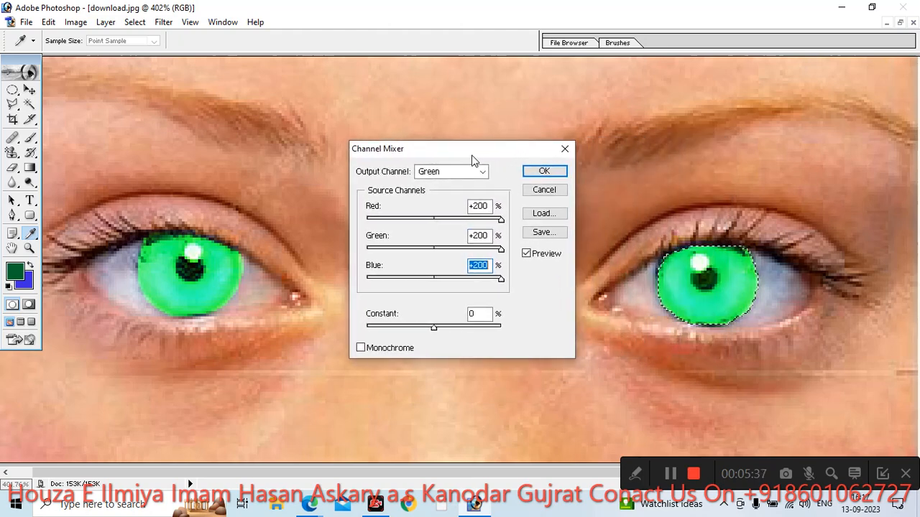
pyautogui.click(434, 329)
pyautogui.moveTo(429, 327); pyautogui.dragTo(428, 328)
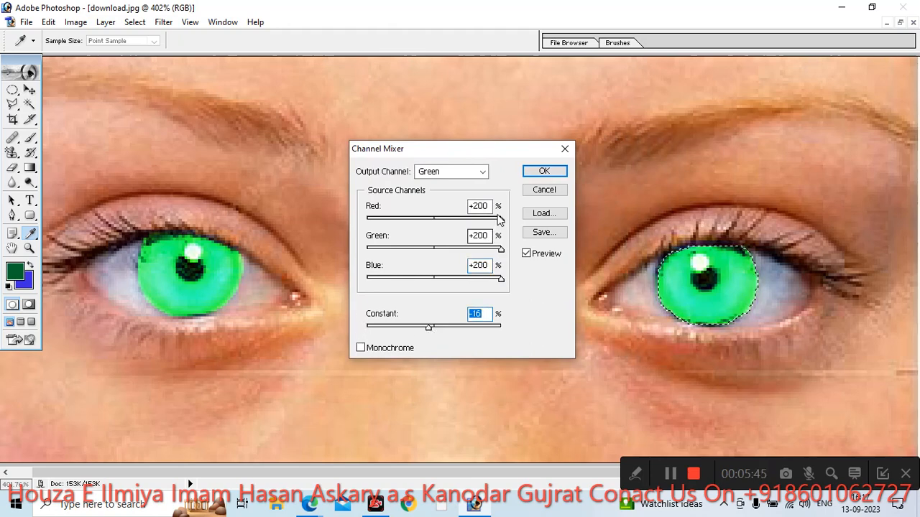
pyautogui.click(538, 171)
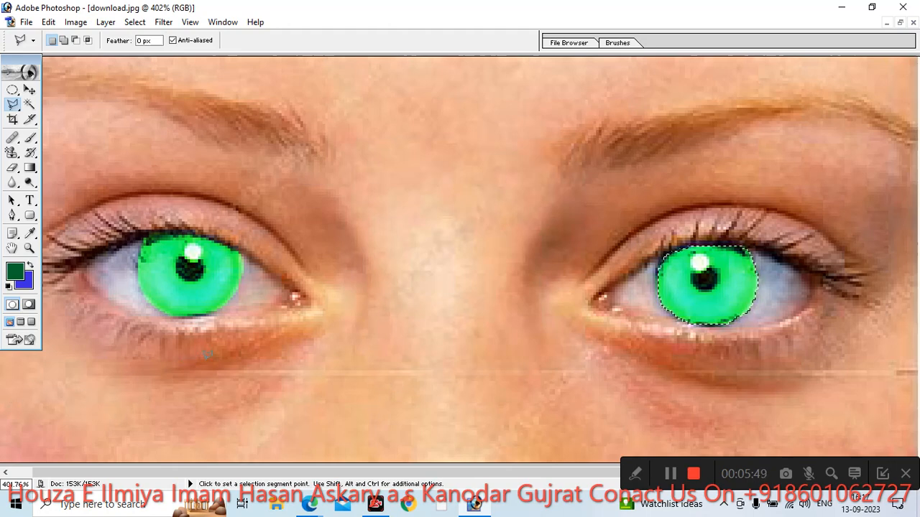
# - Fit the photo on screen, clear the iris selection and view both recoloured eyes at actual pixels
pyautogui.click(29, 248)
pyautogui.rightClick(201, 197)
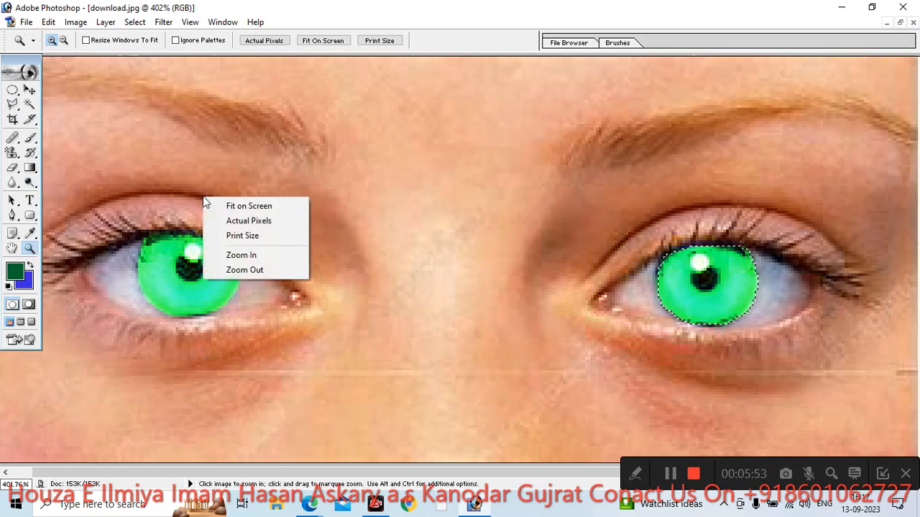
pyautogui.click(249, 206)
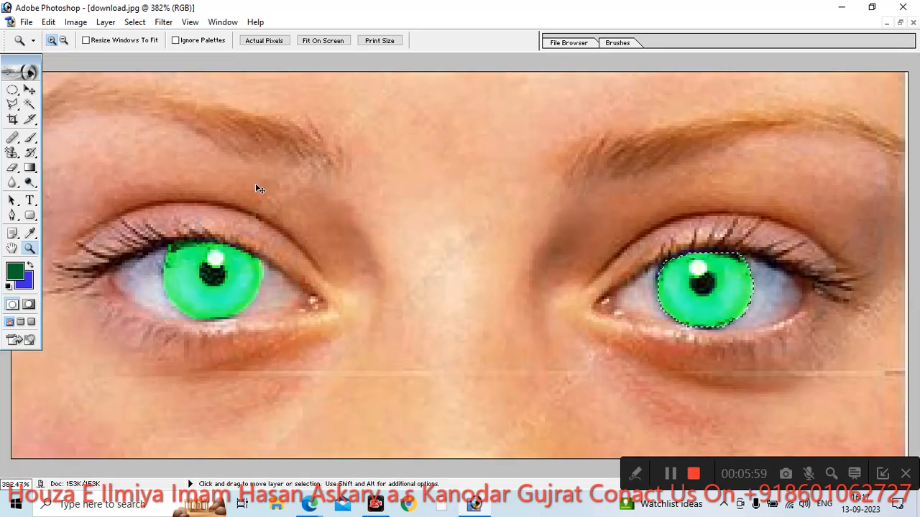
pyautogui.rightClick(256, 184)
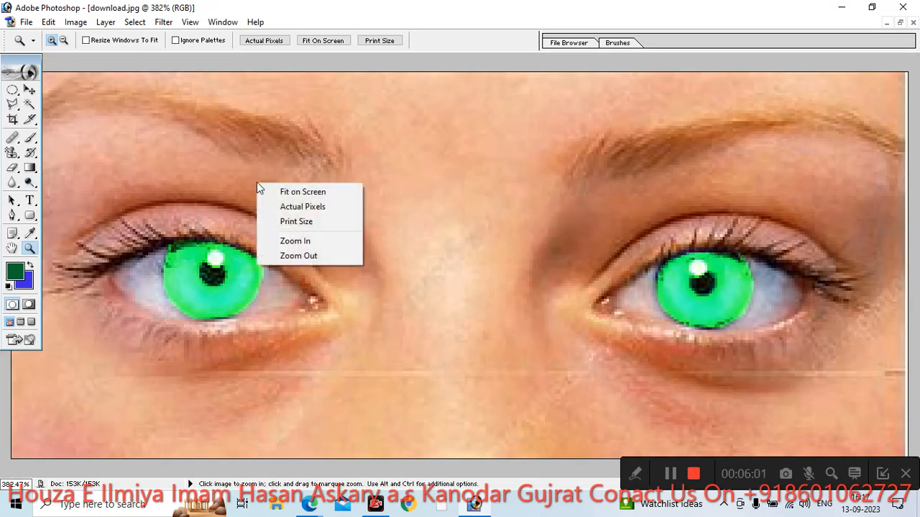
pyautogui.click(288, 211)
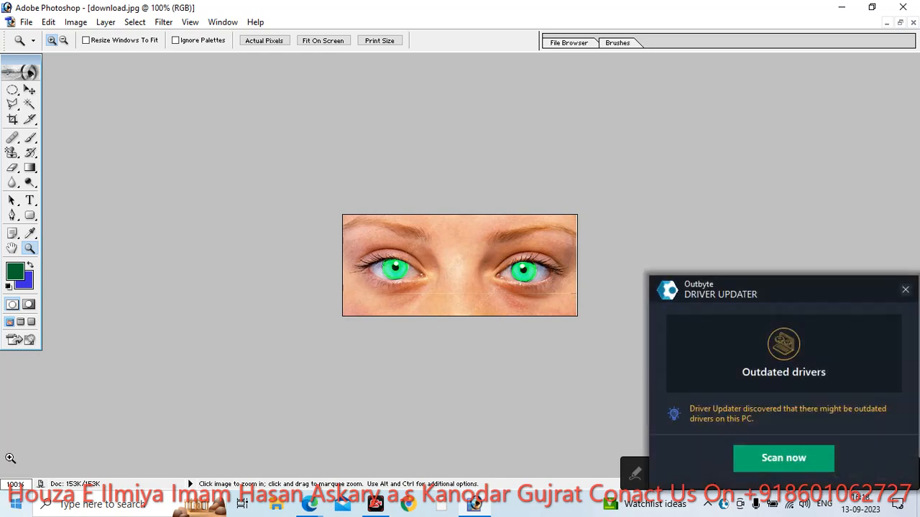
# - Try to open the original download.jpg file again
pyautogui.click(25, 23)
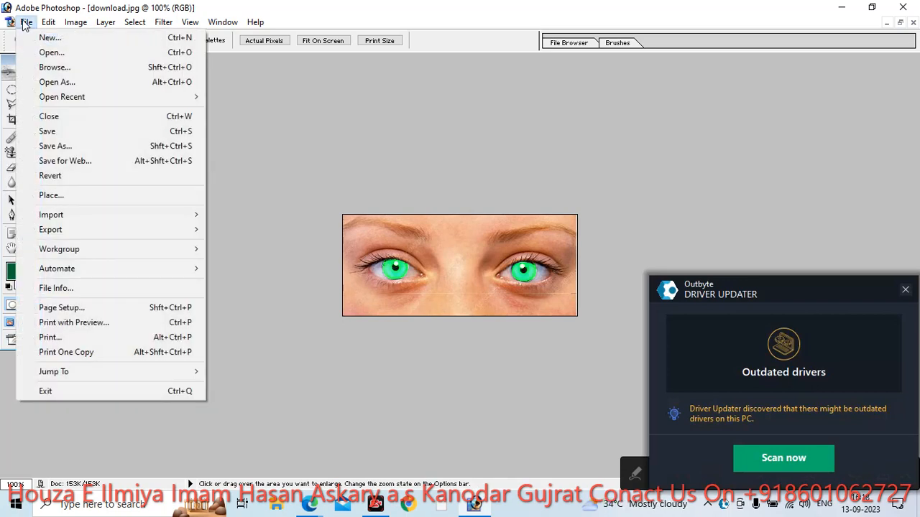
pyautogui.click(46, 51)
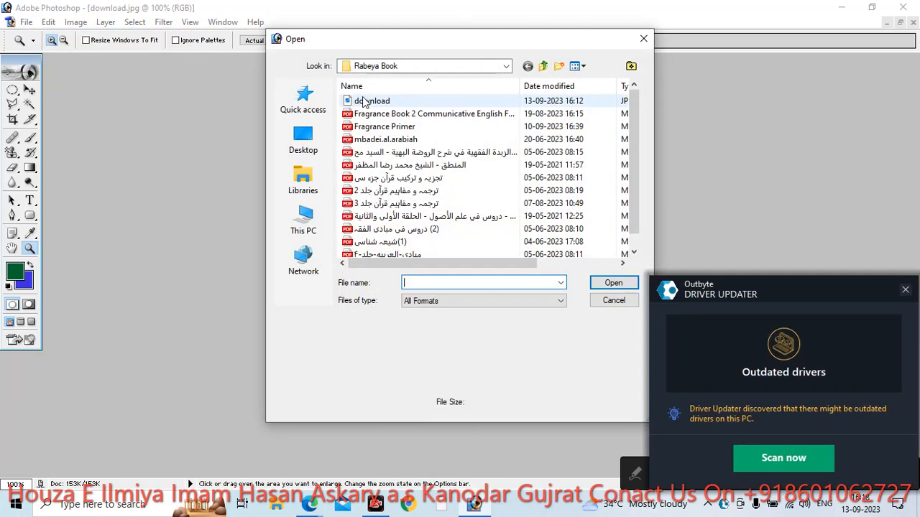
pyautogui.click(359, 101)
pyautogui.click(609, 285)
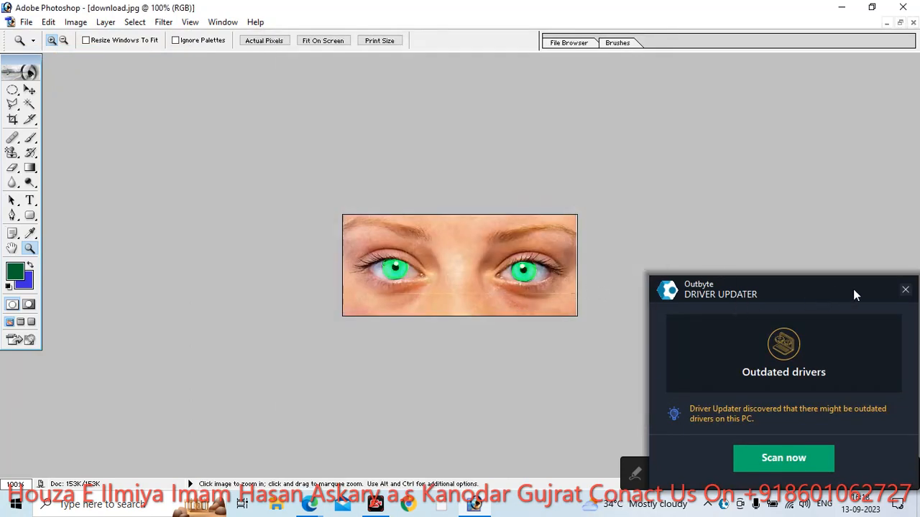
# - Dismiss the driver updater pop-up and close the green-eyed photo without saving its changes
pyautogui.click(906, 290)
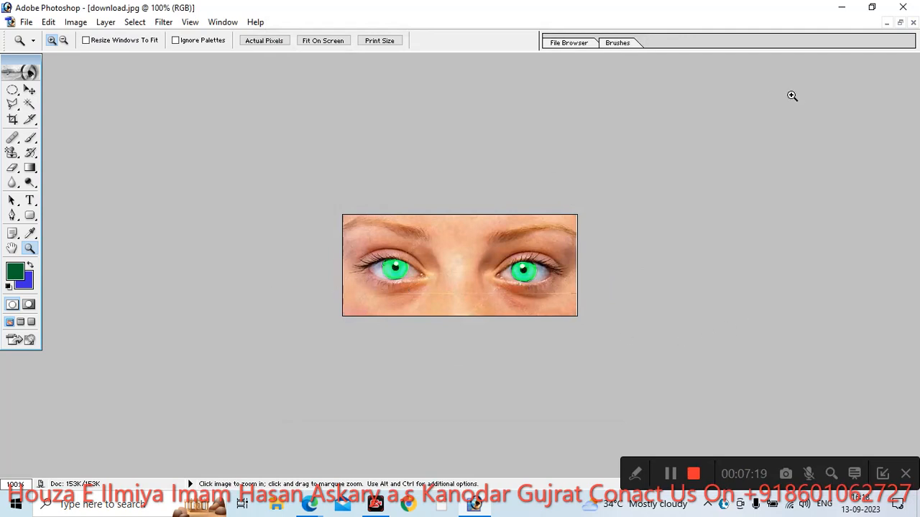
pyautogui.click(912, 22)
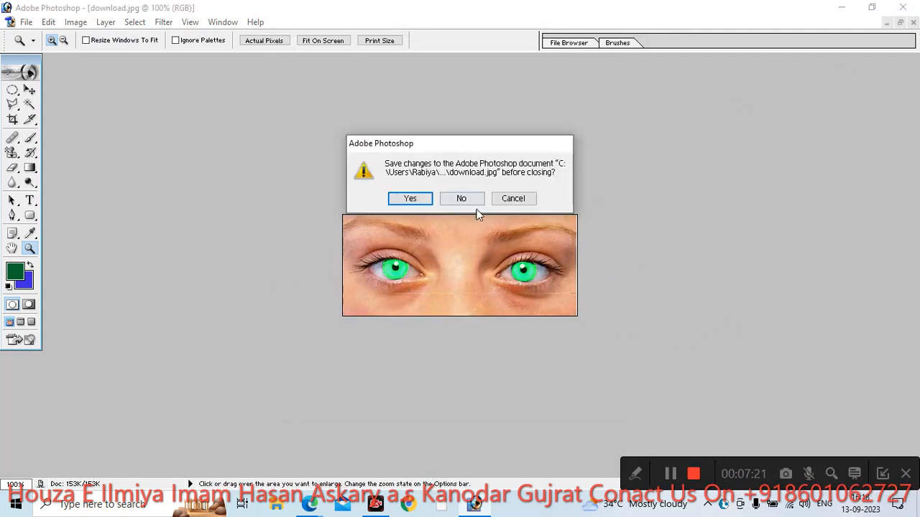
pyautogui.click(452, 200)
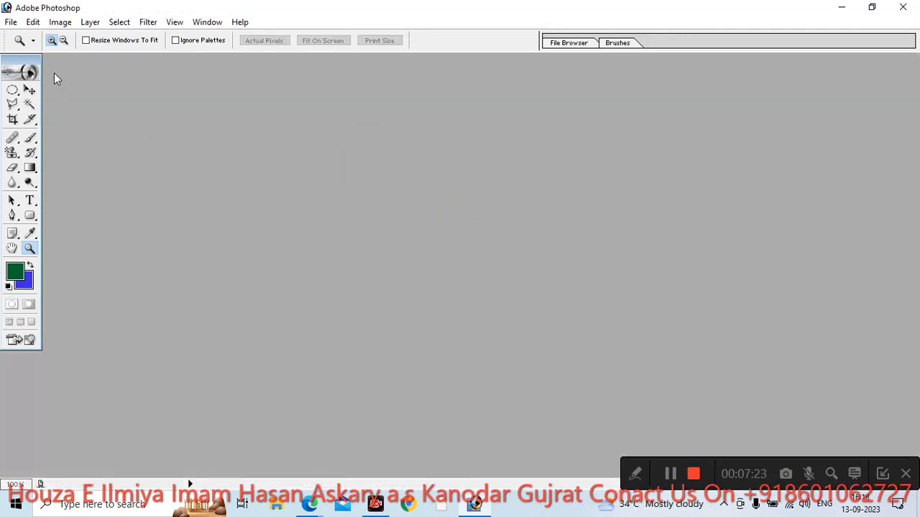
# - Open the original download.jpg from the Rabeya Book folder again and maximize its document window
pyautogui.click(10, 23)
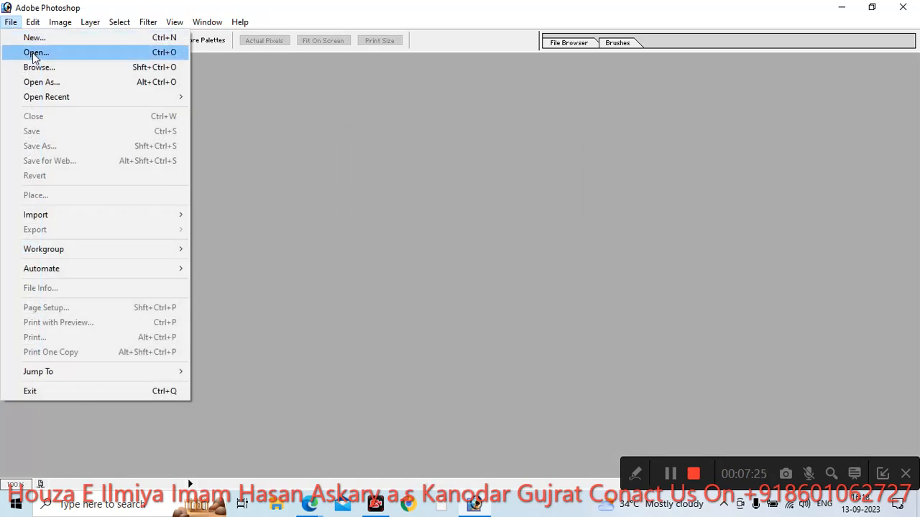
pyautogui.click(29, 51)
pyautogui.click(363, 101)
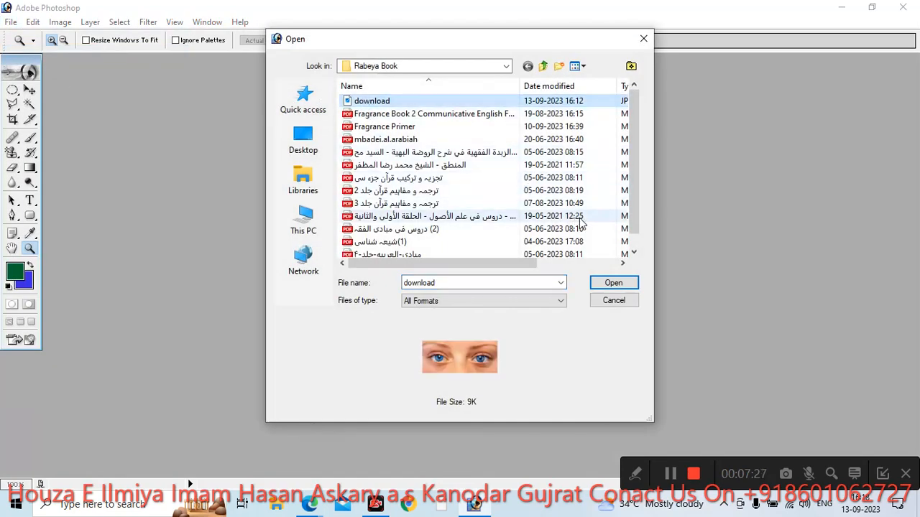
pyautogui.click(611, 282)
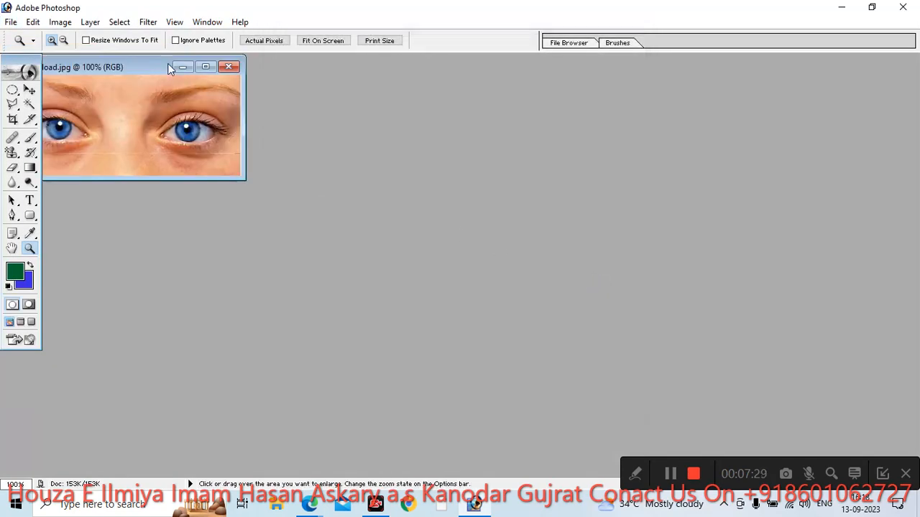
pyautogui.click(206, 67)
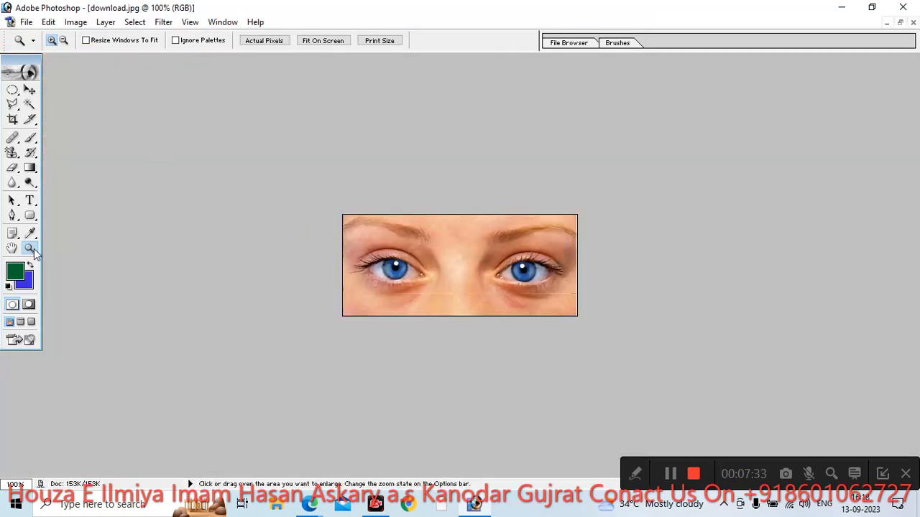
# - Outline the iris of the eye in the left half of the photo with a closed Polygonal Lasso selection
pyautogui.moveTo(316, 216); pyautogui.dragTo(591, 327)
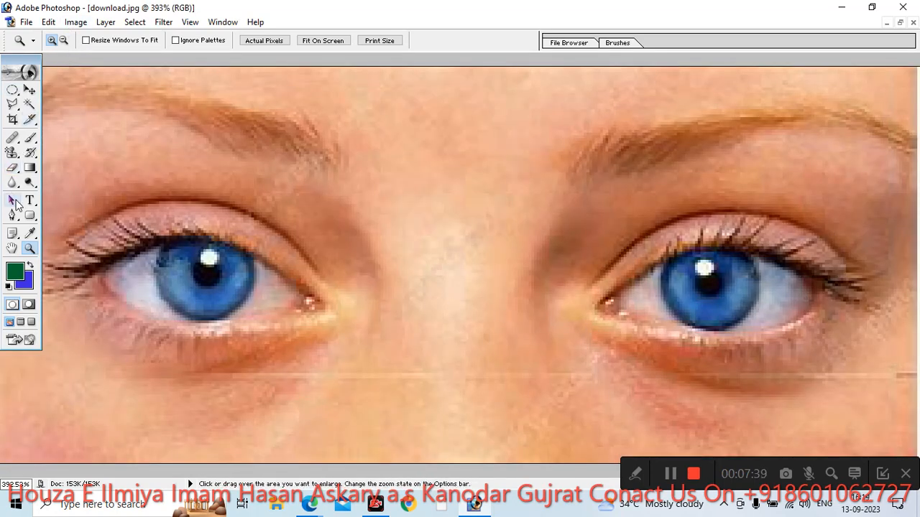
pyautogui.click(19, 109)
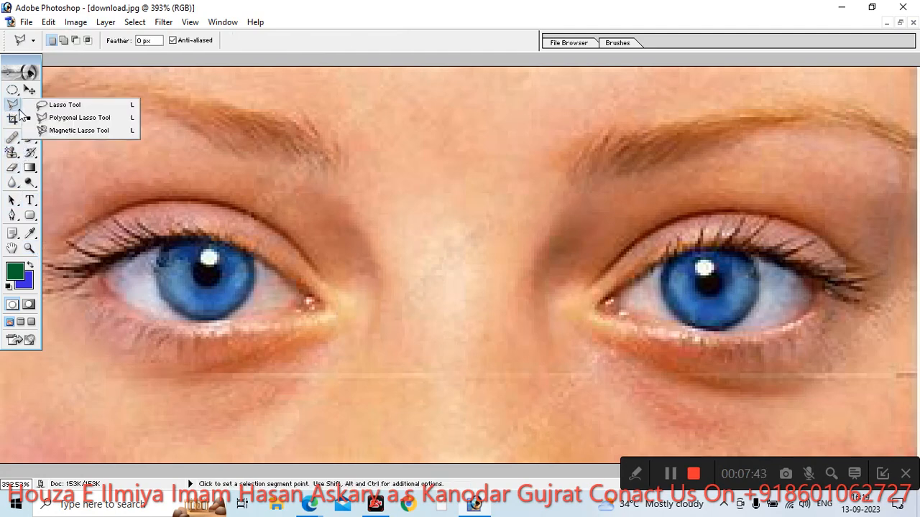
pyautogui.click(69, 115)
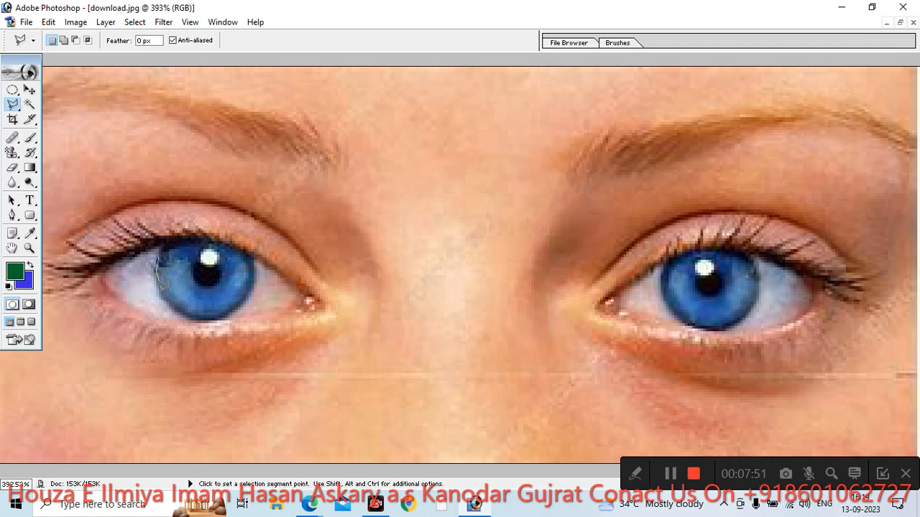
pyautogui.click(187, 320)
pyautogui.click(209, 324)
pyautogui.click(234, 313)
pyautogui.click(253, 289)
pyautogui.click(240, 247)
pyautogui.click(213, 242)
pyautogui.click(187, 242)
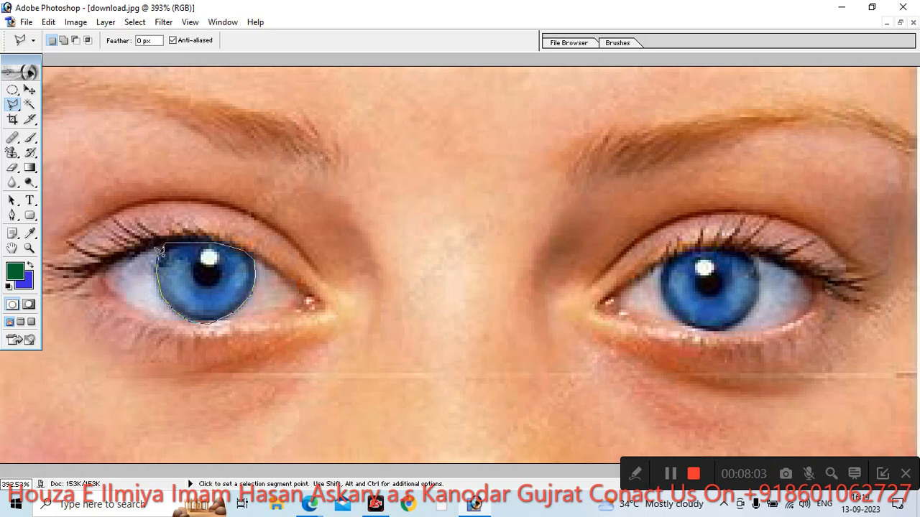
pyautogui.click(161, 251)
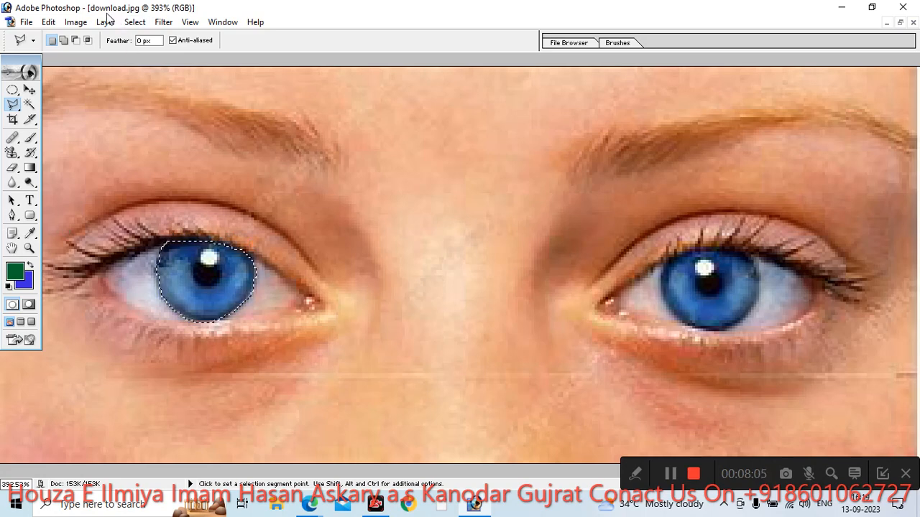
# - Apply Channel Mixer to the selected iris with Blue as output channel, Red at +108%, Green at +62% and Constant at +26%
pyautogui.click(80, 22)
pyautogui.moveTo(157, 58)
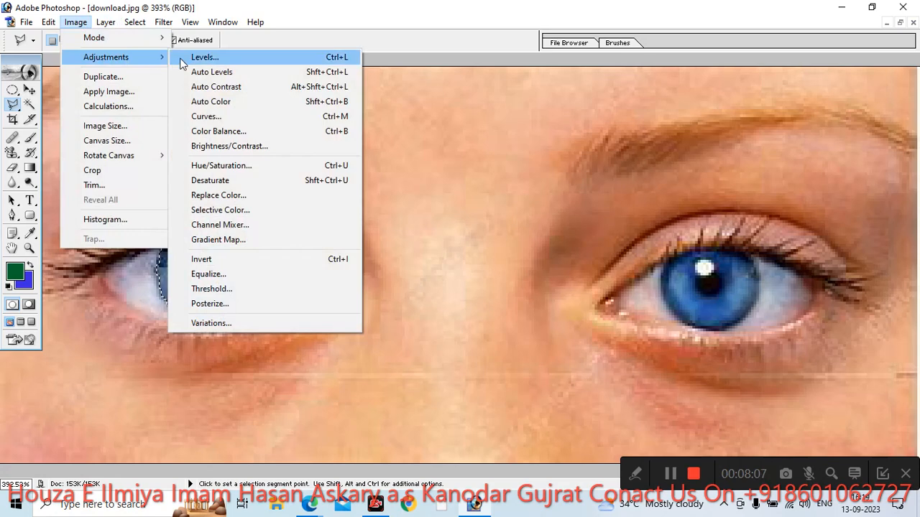
pyautogui.click(230, 223)
pyautogui.click(445, 173)
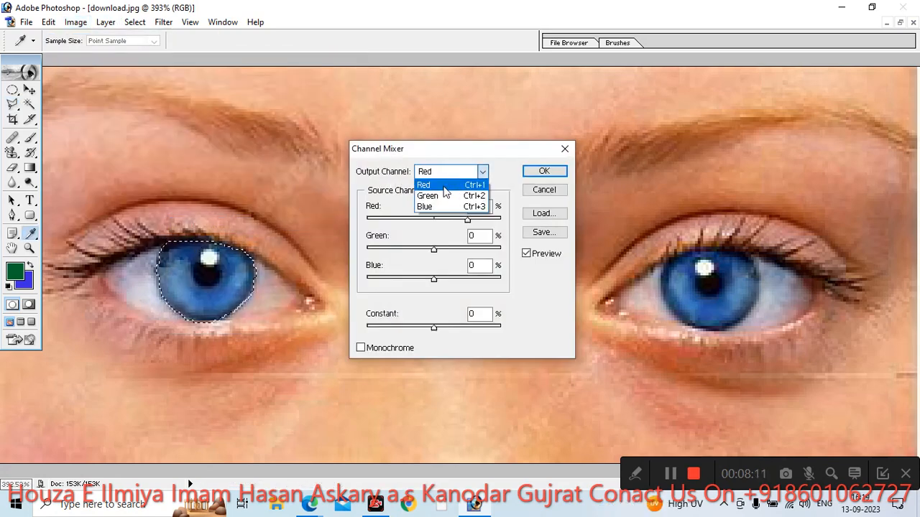
pyautogui.click(430, 206)
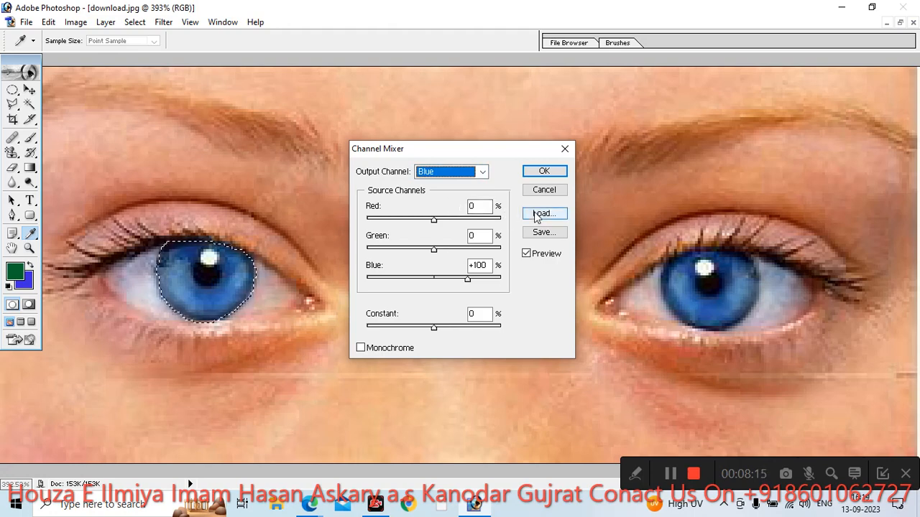
pyautogui.moveTo(433, 219); pyautogui.dragTo(471, 221)
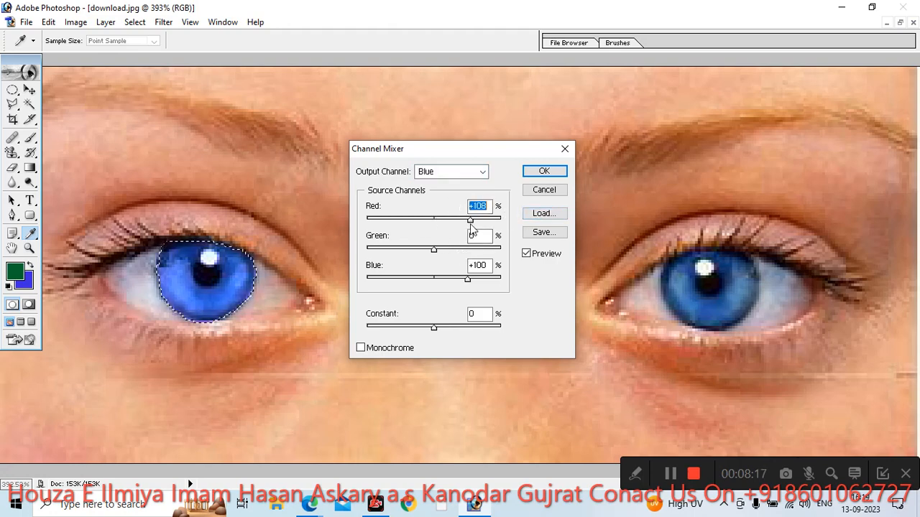
pyautogui.moveTo(434, 250); pyautogui.dragTo(454, 251)
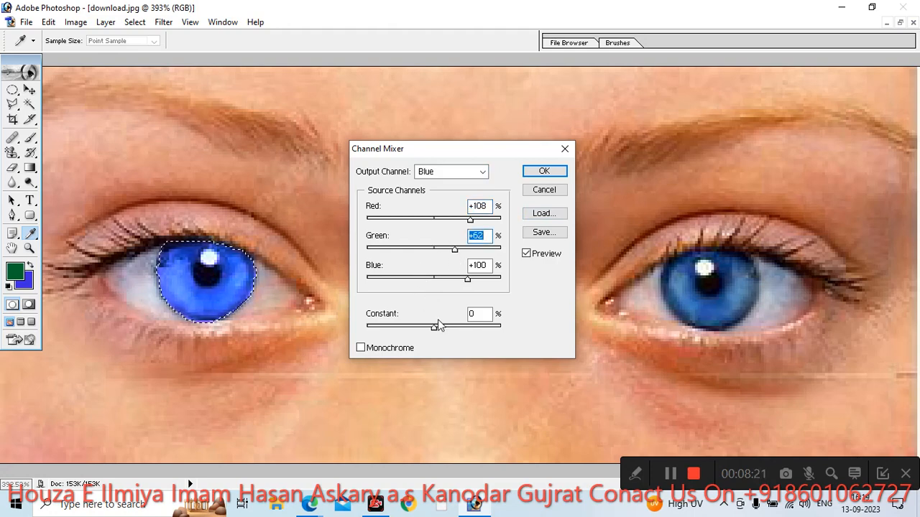
pyautogui.moveTo(436, 327); pyautogui.dragTo(443, 329)
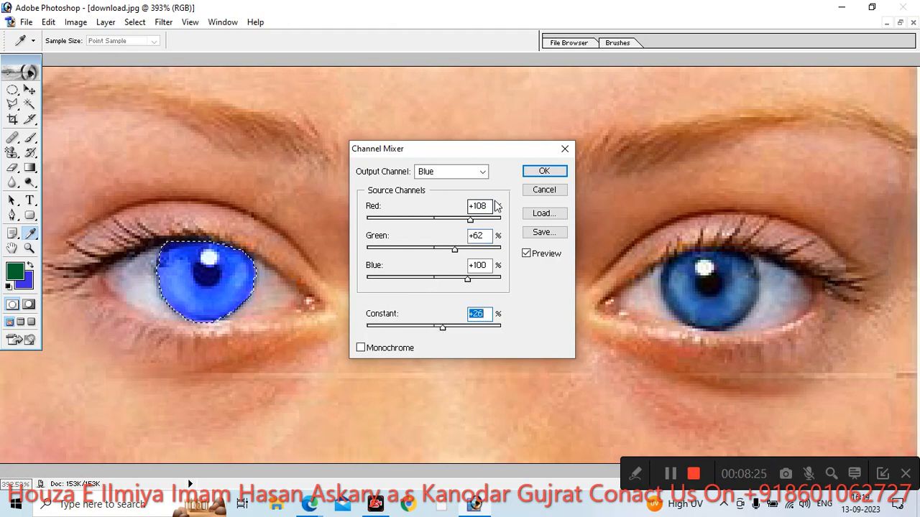
pyautogui.click(556, 173)
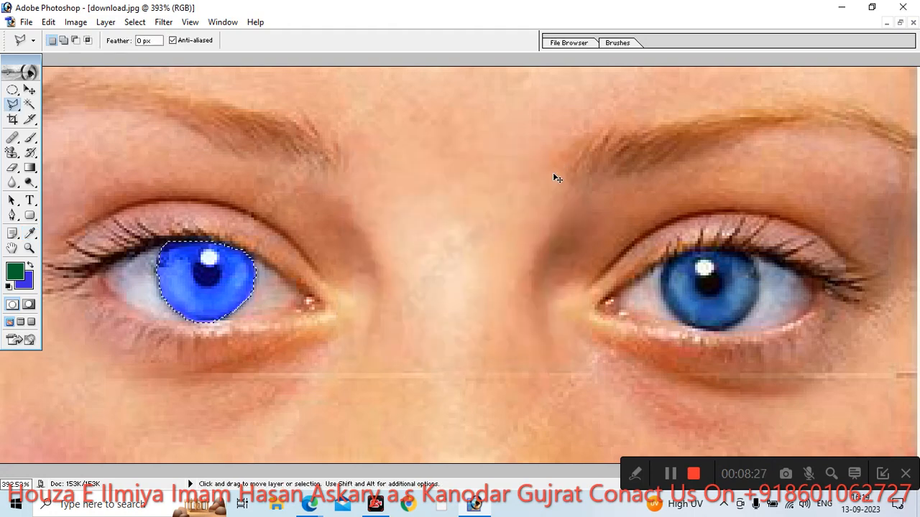
# - Clear the iris selection and view the whole photo at actual pixels to compare both eyes
pyautogui.hotkey('ctrl', 'd')
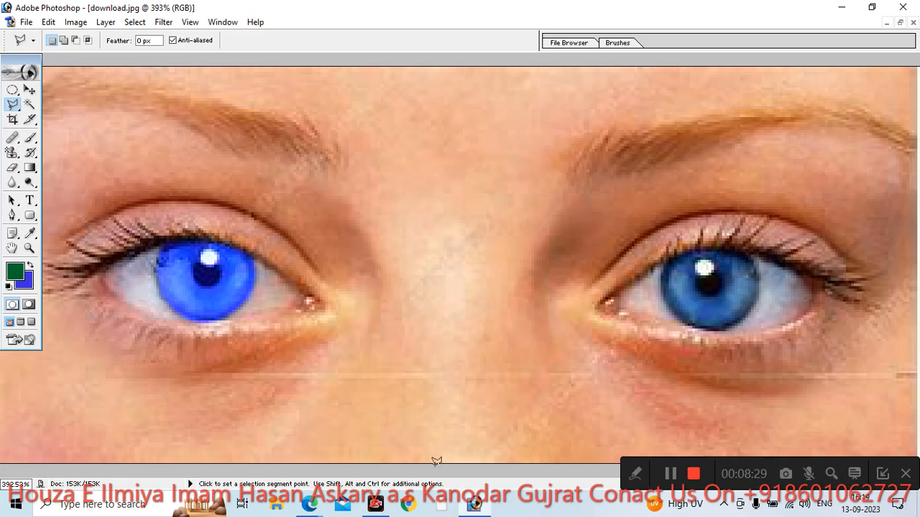
pyautogui.click(30, 247)
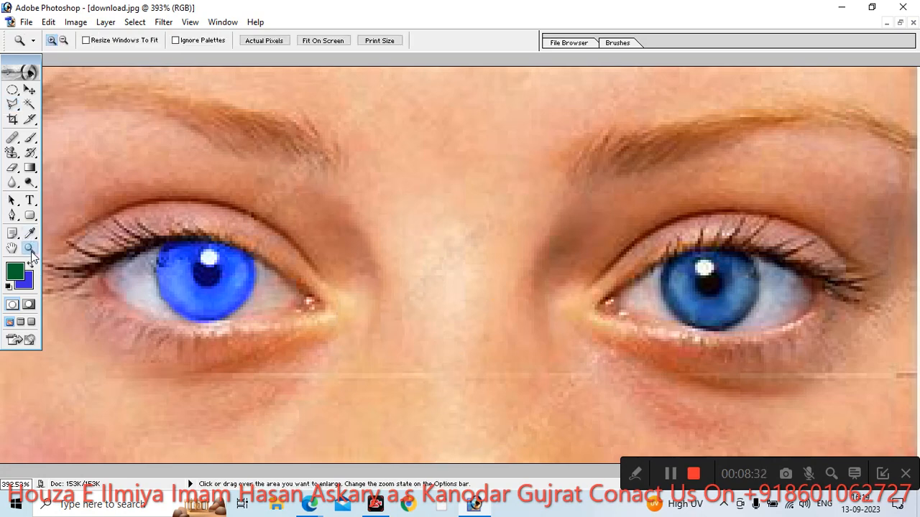
pyautogui.rightClick(341, 204)
pyautogui.click(359, 207)
pyautogui.rightClick(357, 207)
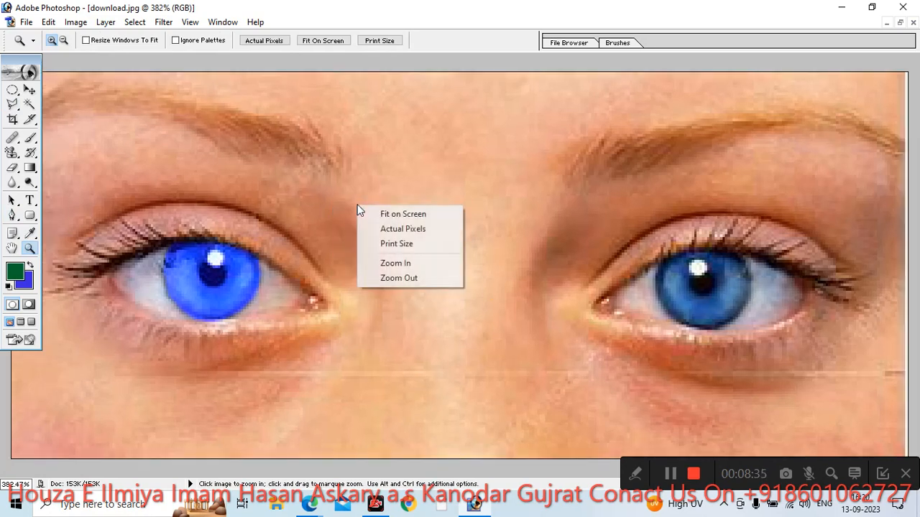
pyautogui.click(383, 234)
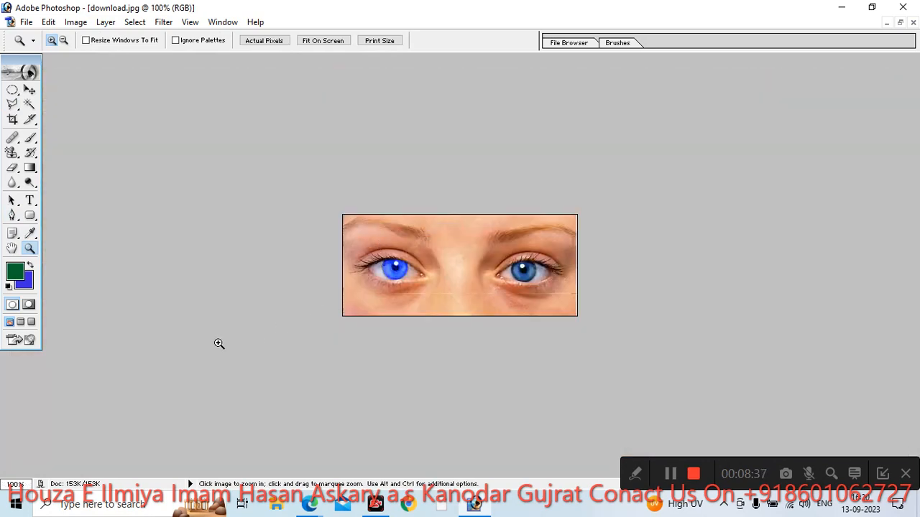